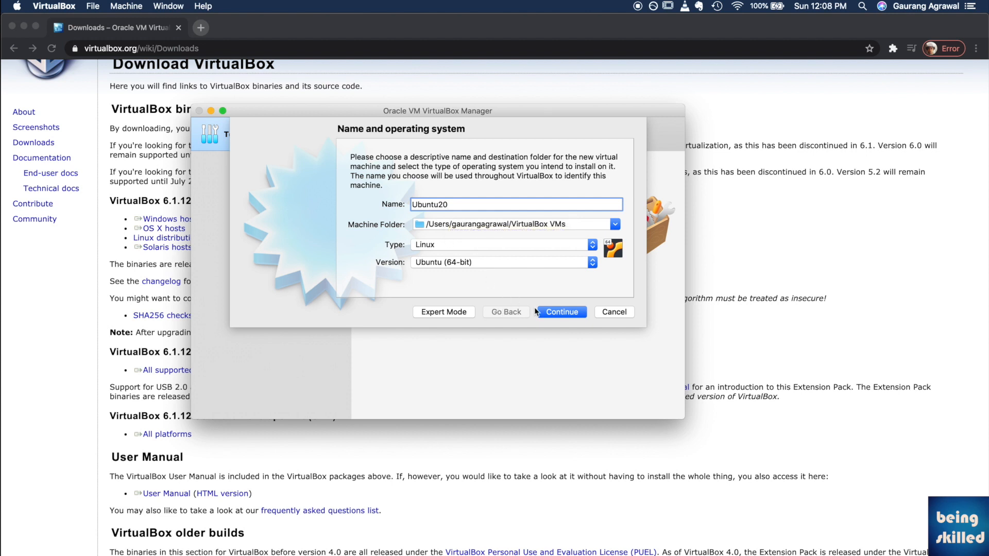
Step: Give the Ubuntu20 machine 3084 MB of memory and advance to the hard disk choice
click(551, 311)
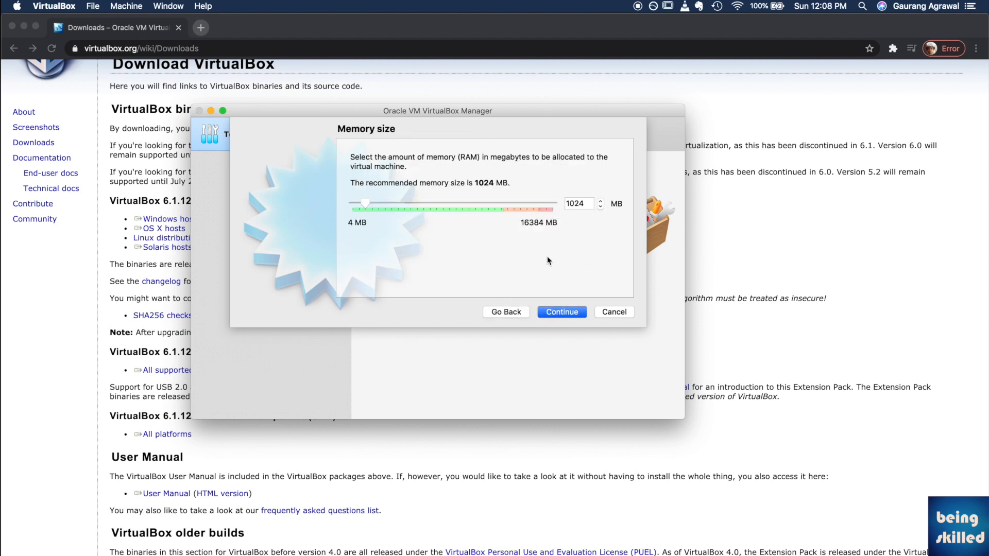
drag(372, 204, 393, 205)
click(561, 311)
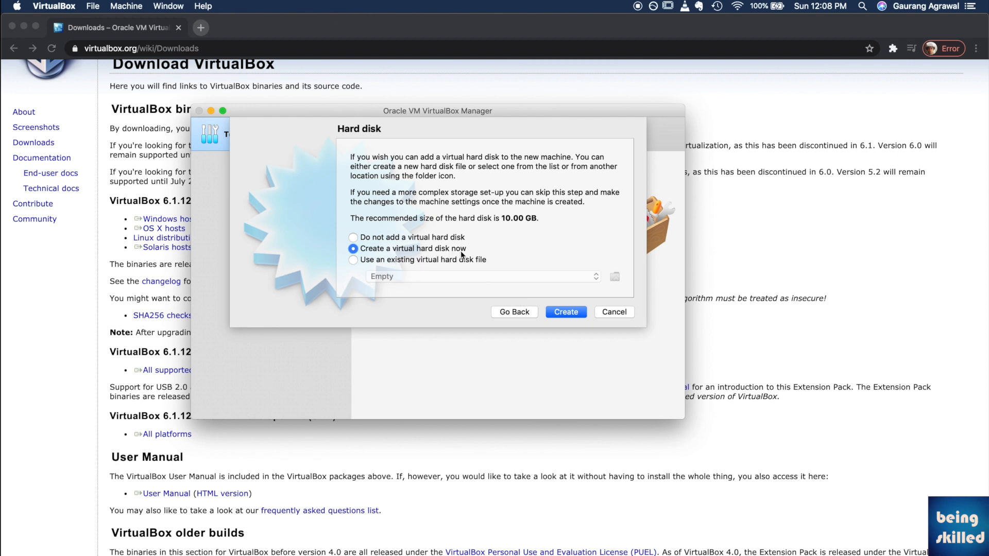
Step: Create the new hard disk Ubuntu20.vdi as a dynamically allocated 10.00 GB VDI
click(558, 313)
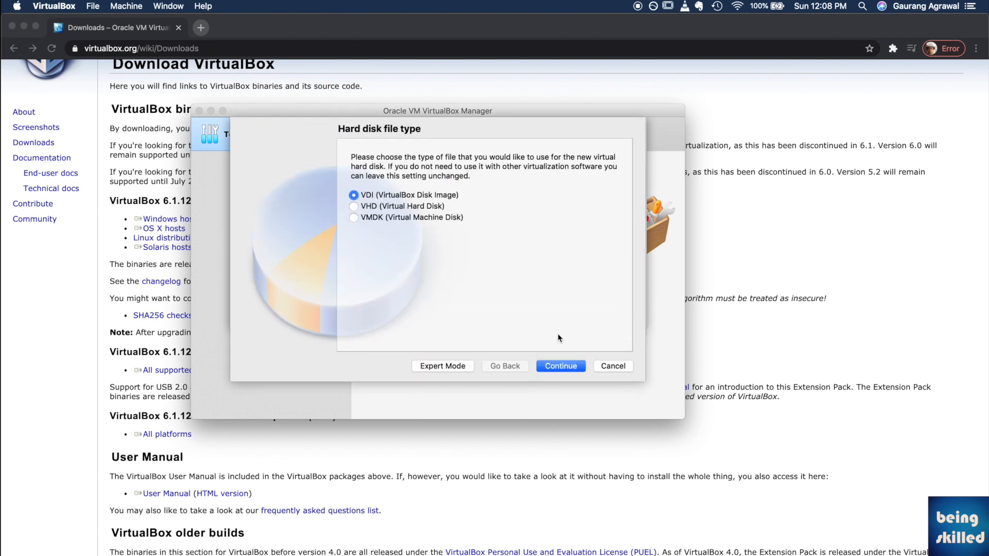
click(576, 367)
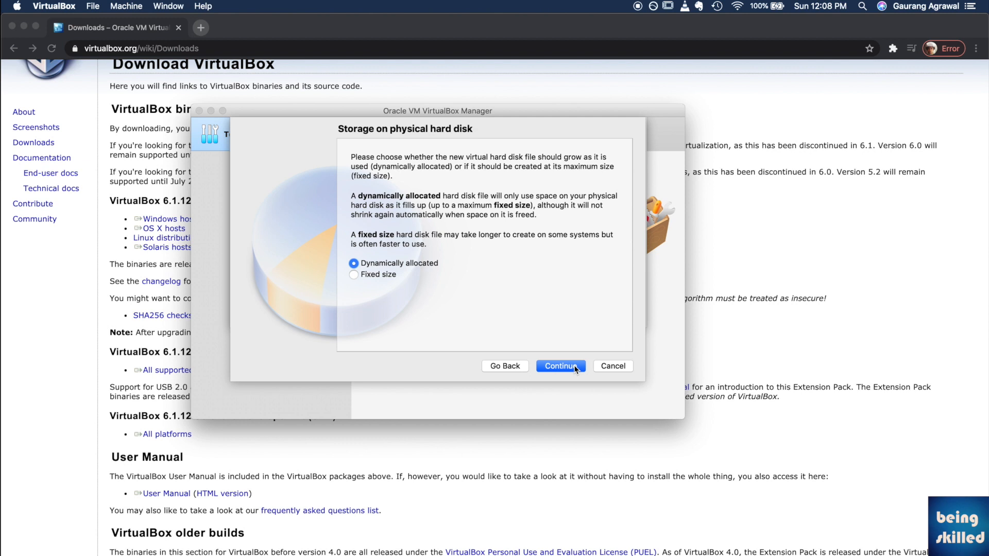
click(575, 365)
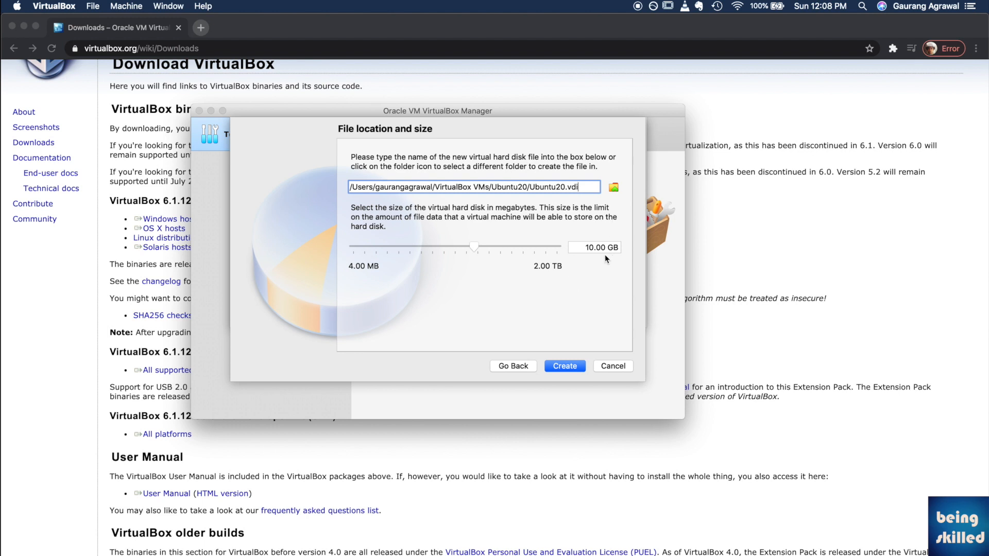
click(569, 369)
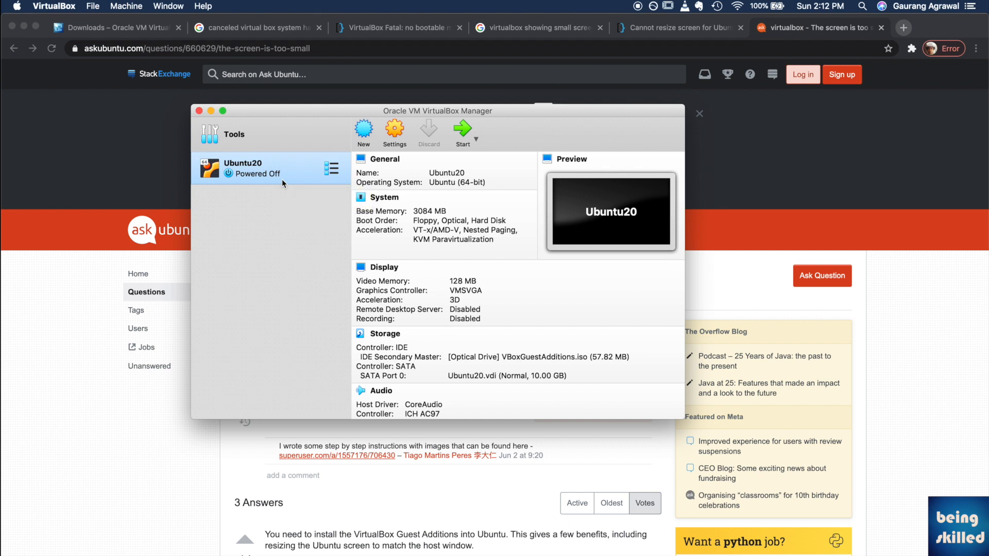
double_click(282, 181)
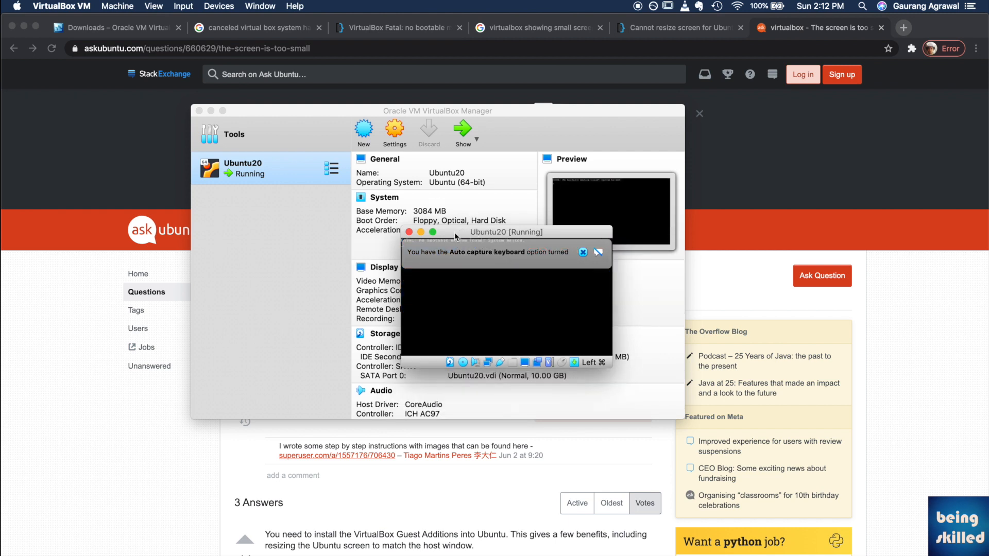
click(172, 5)
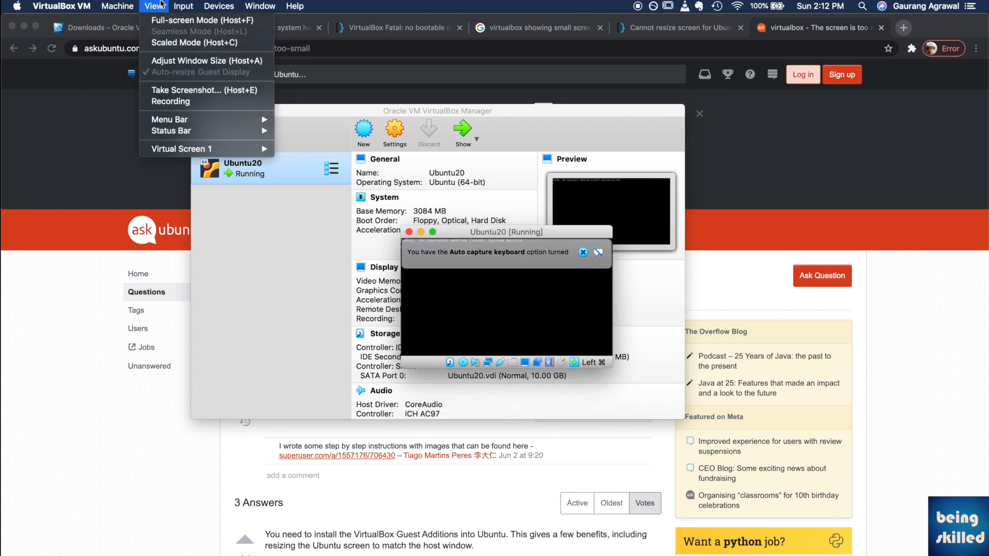
click(182, 45)
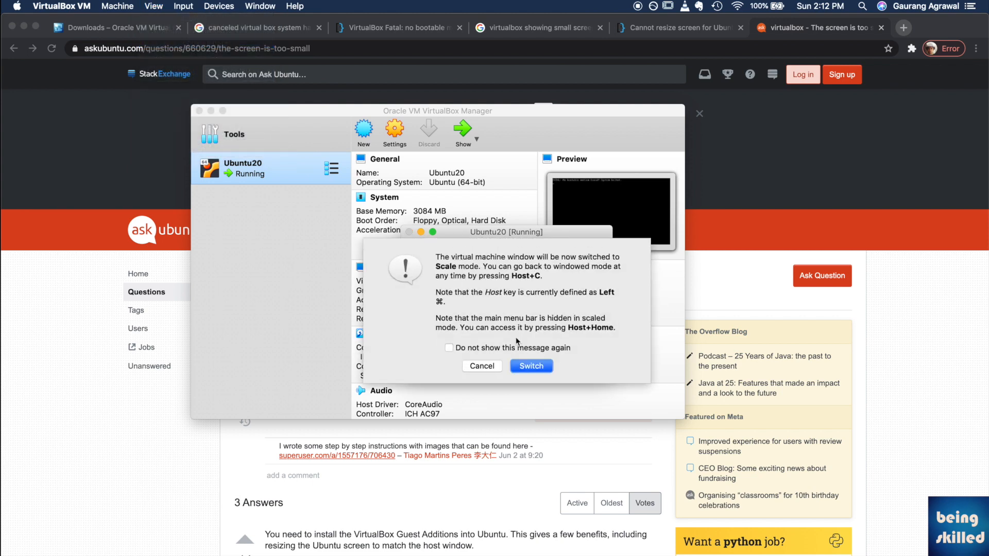
click(539, 369)
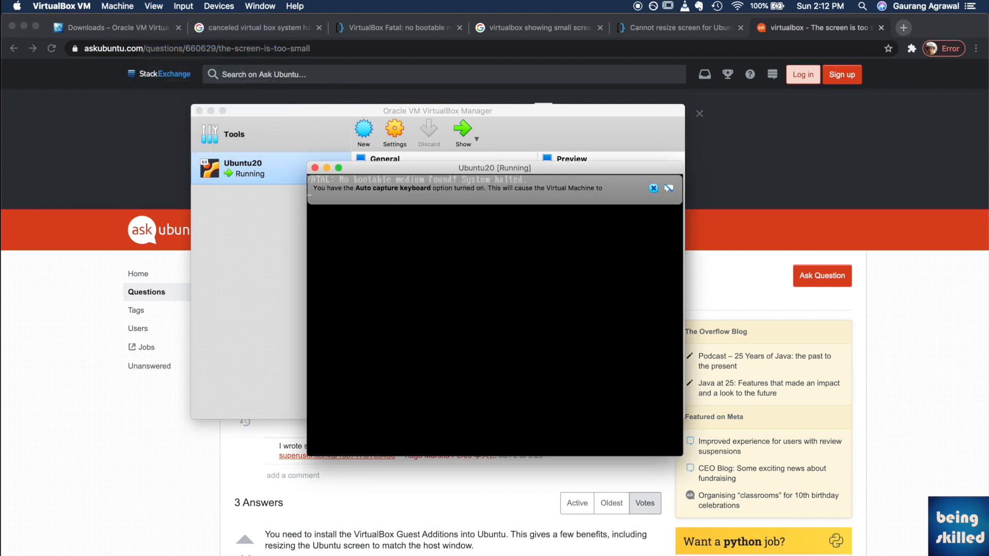
click(653, 189)
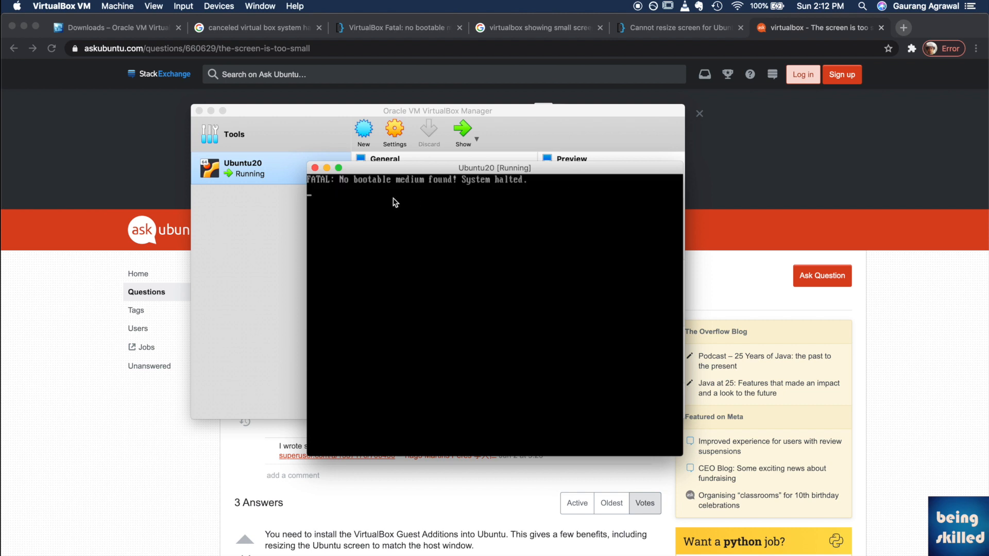
click(315, 167)
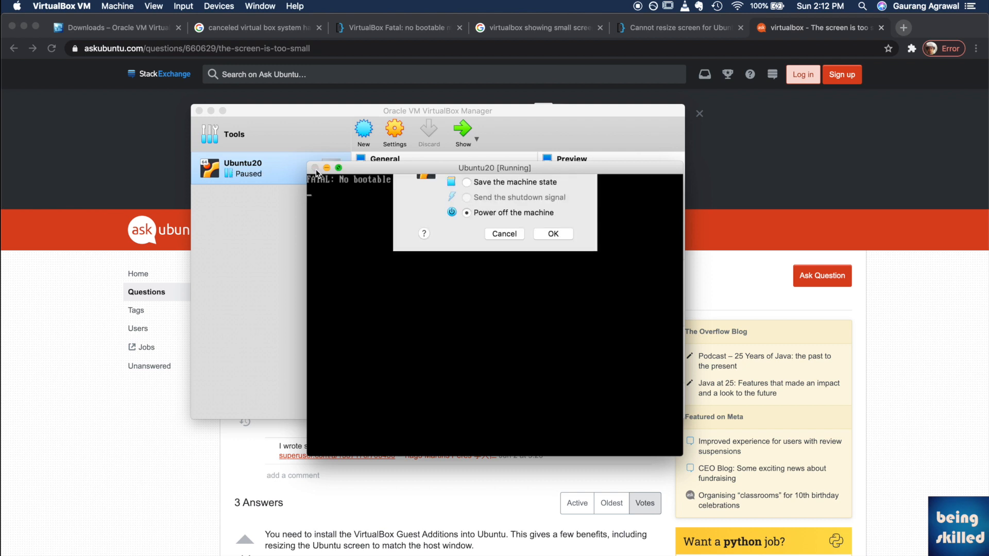
click(551, 261)
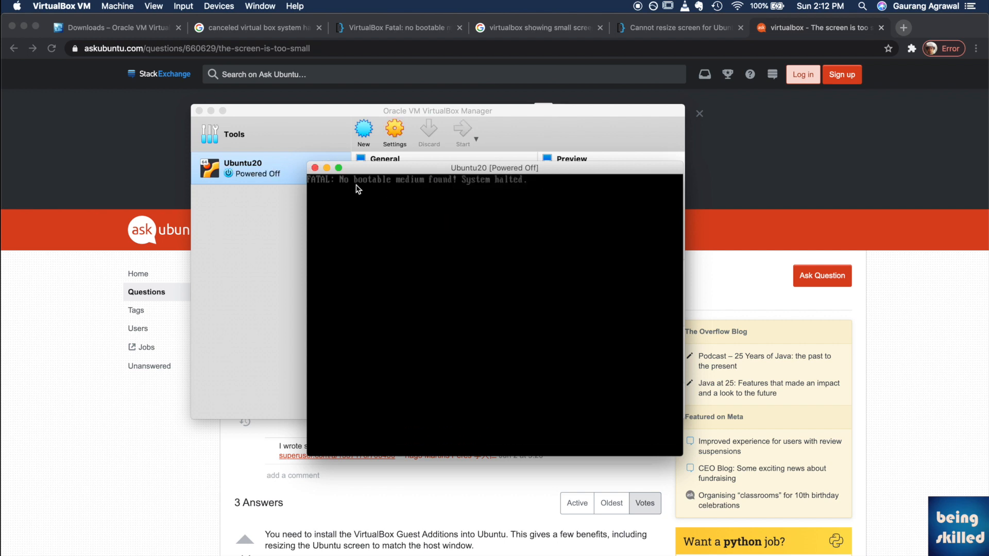
Step: Start Ubuntu20, load ubuntu-20.04-desktop-amd64.iso into its optical drive, then power it off
double_click(274, 174)
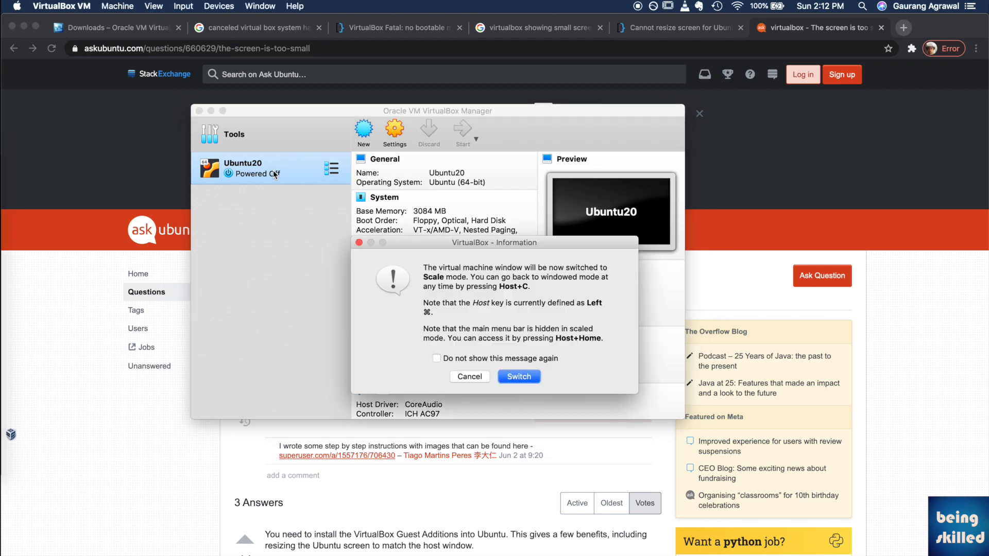
click(518, 378)
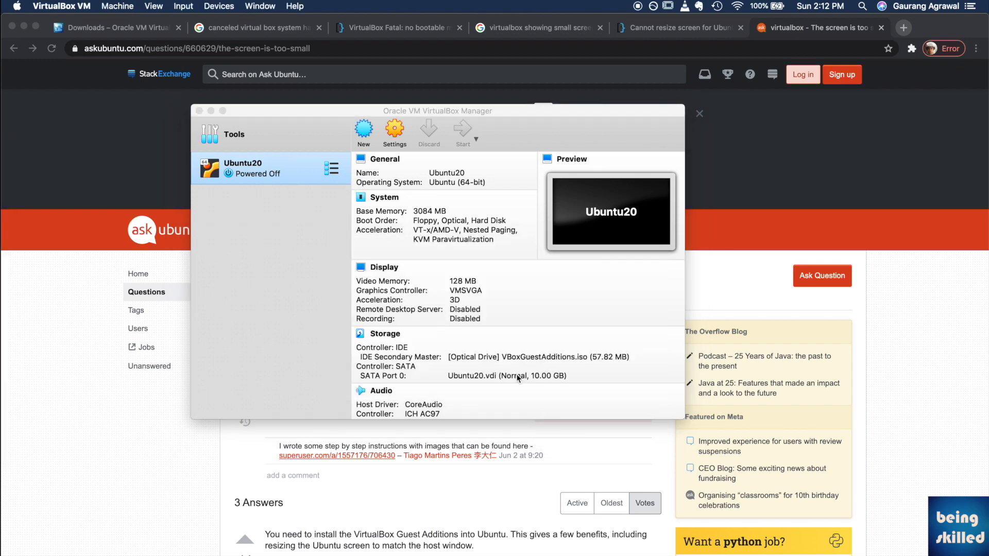
click(220, 5)
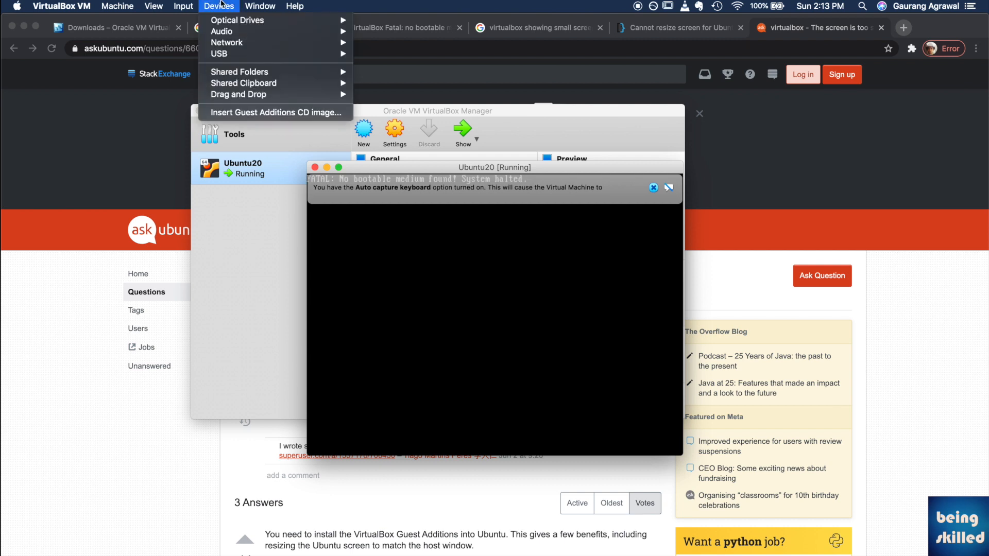
mouse_move(265, 20)
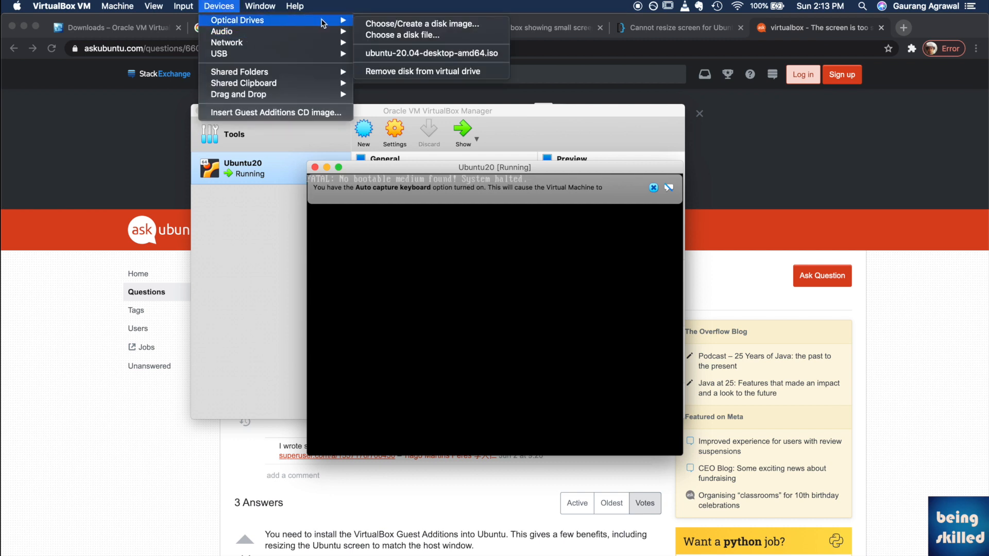
click(448, 36)
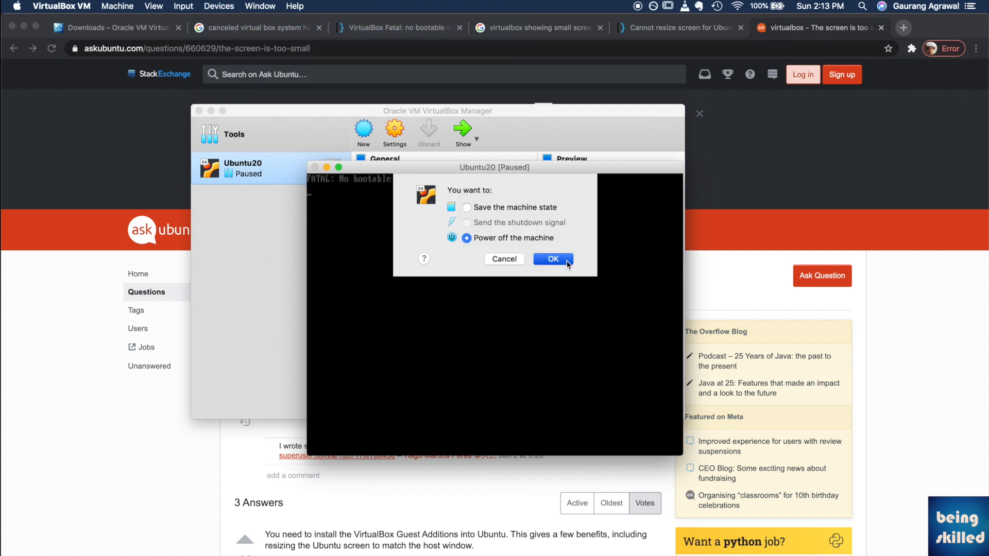
click(568, 263)
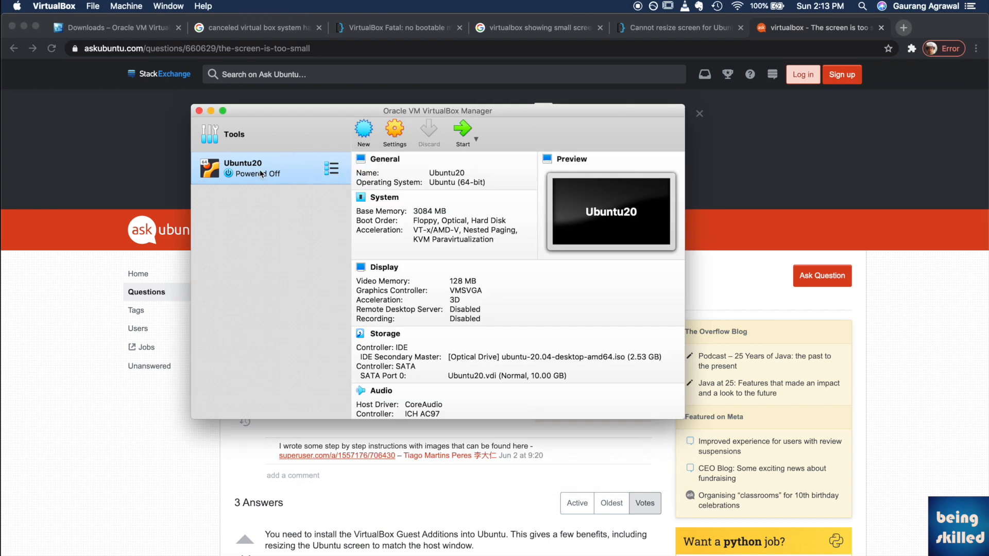
Step: Start Ubuntu20 from the Ubuntu disc and insert the Guest Additions CD image
double_click(261, 174)
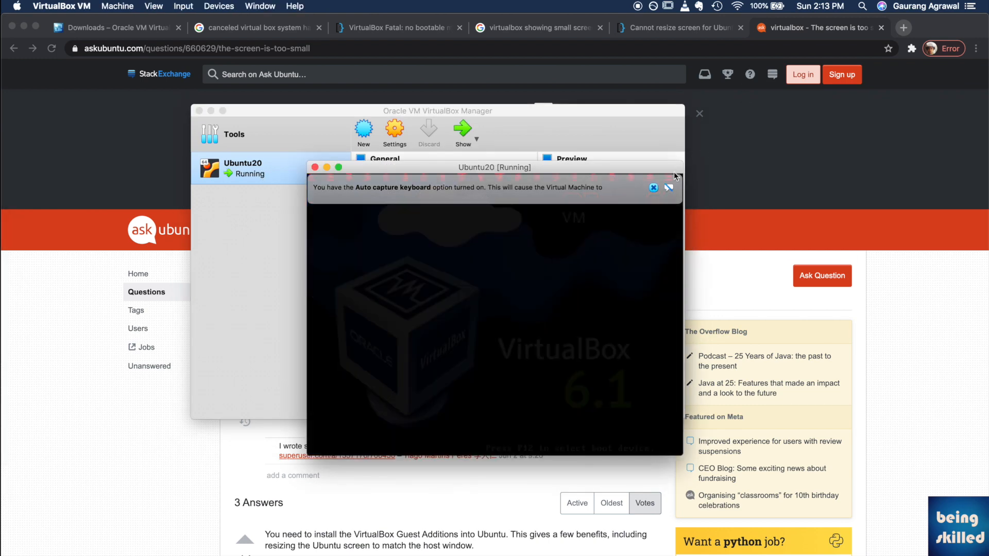
click(653, 187)
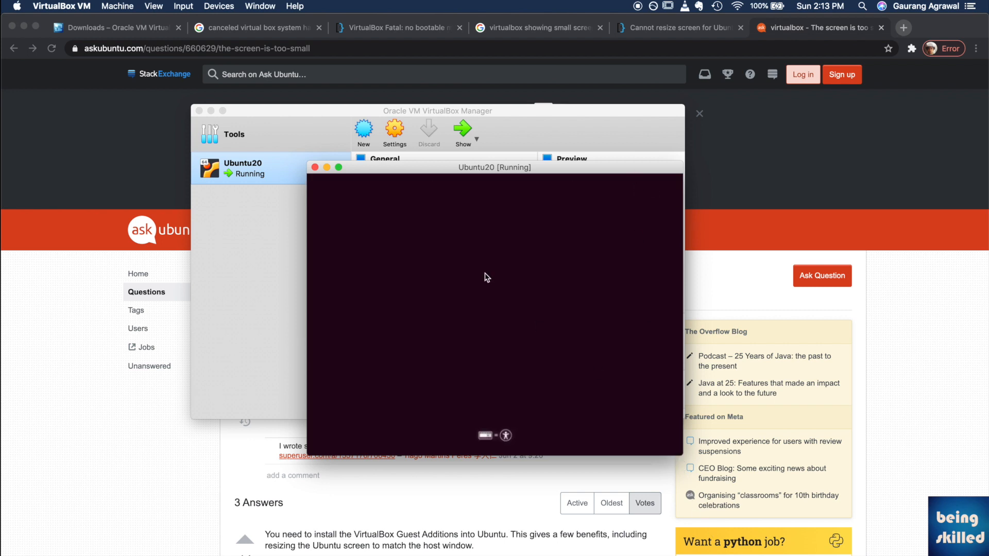
click(184, 6)
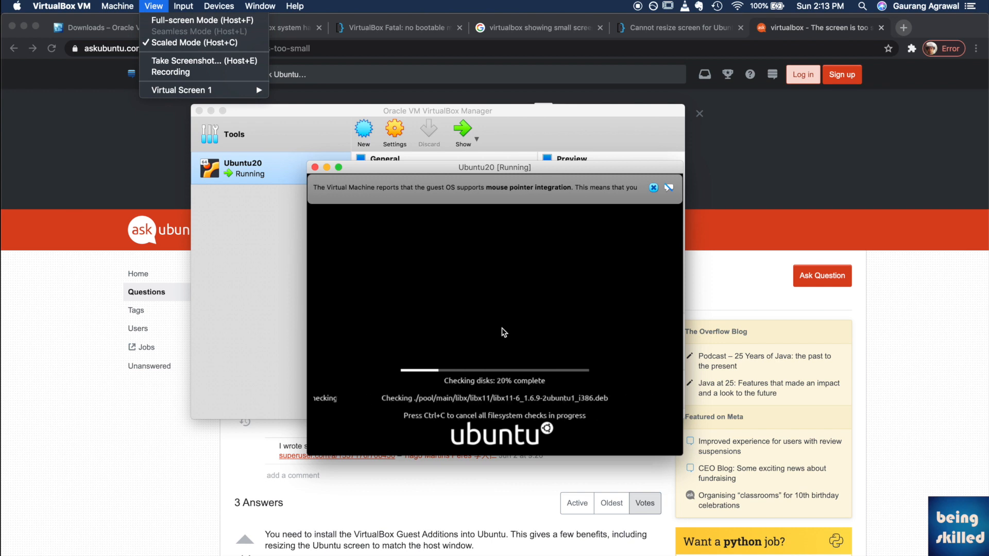
mouse_move(219, 6)
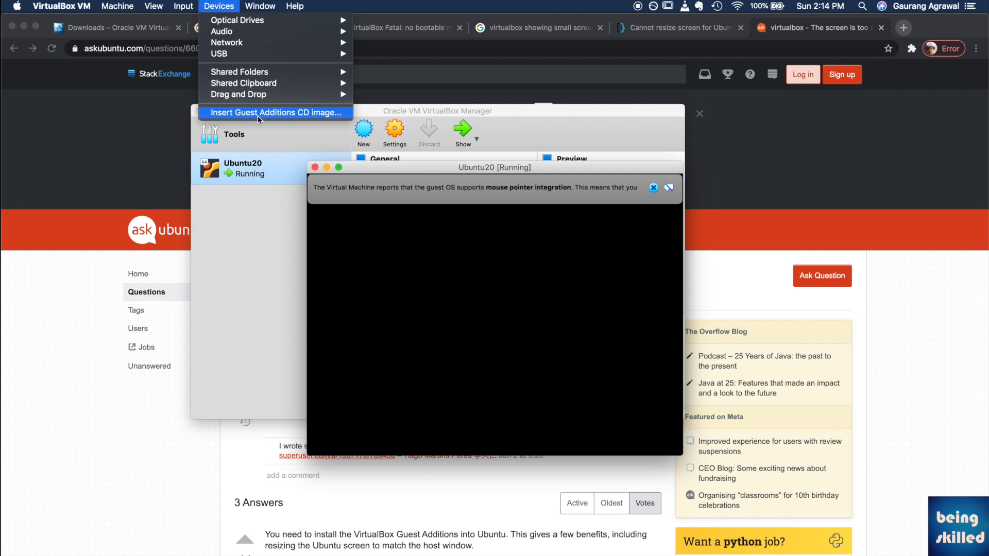
click(259, 114)
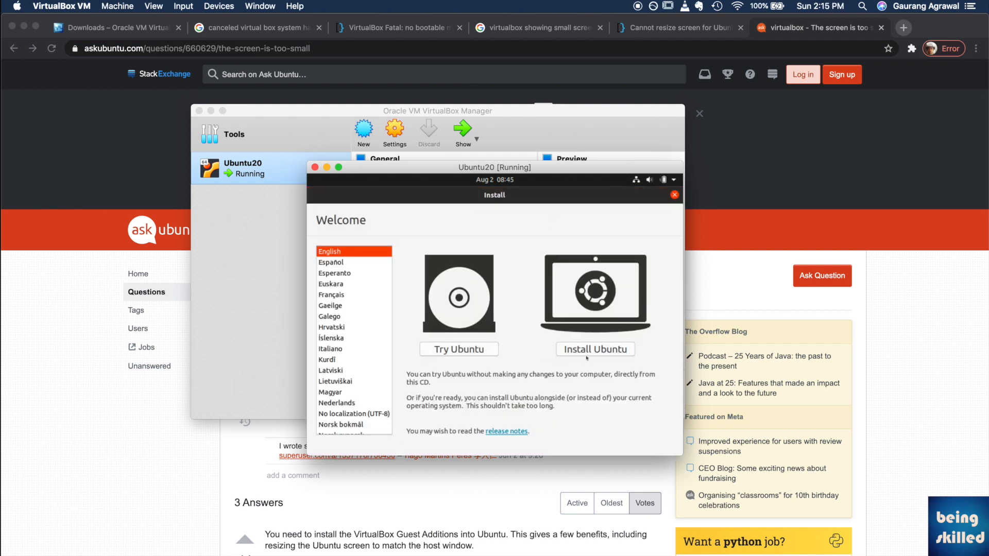
Step: Install Ubuntu with English (US) keyboard, normal installation, erased disk and Kolkata time zone
click(596, 355)
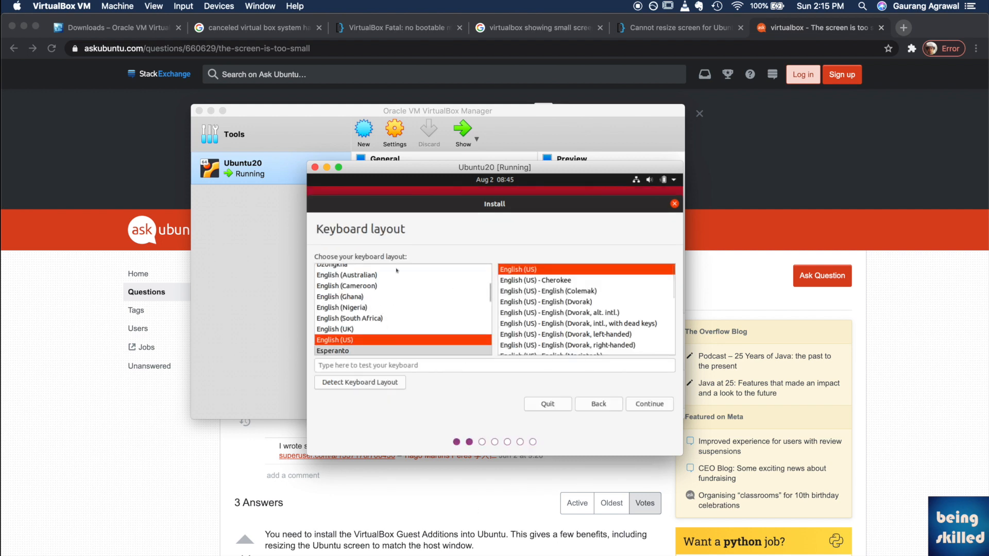
click(639, 407)
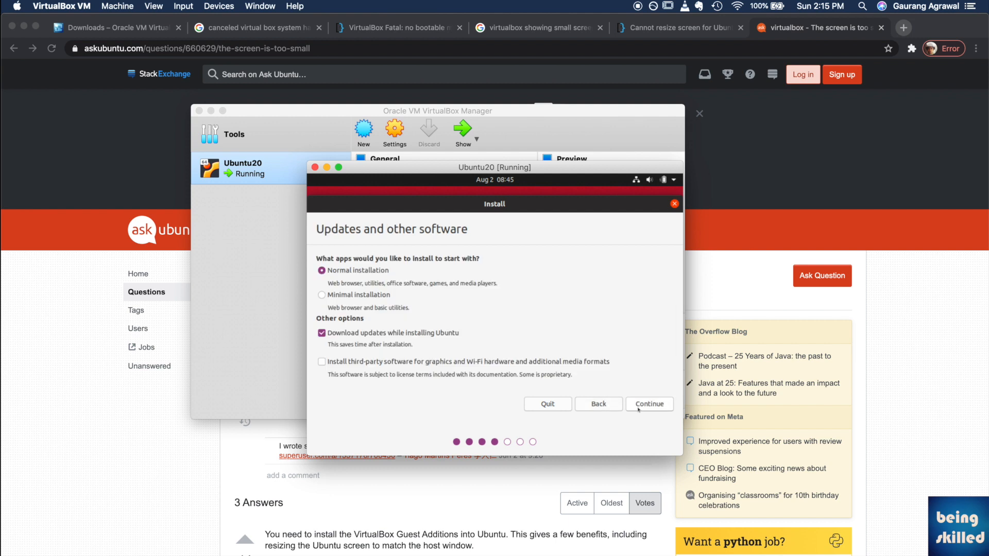
click(639, 408)
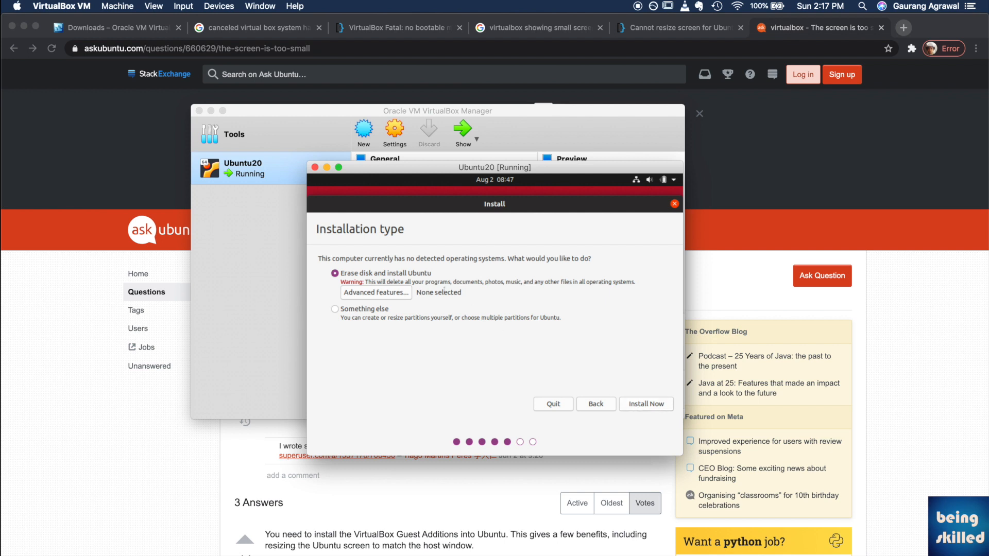
click(650, 402)
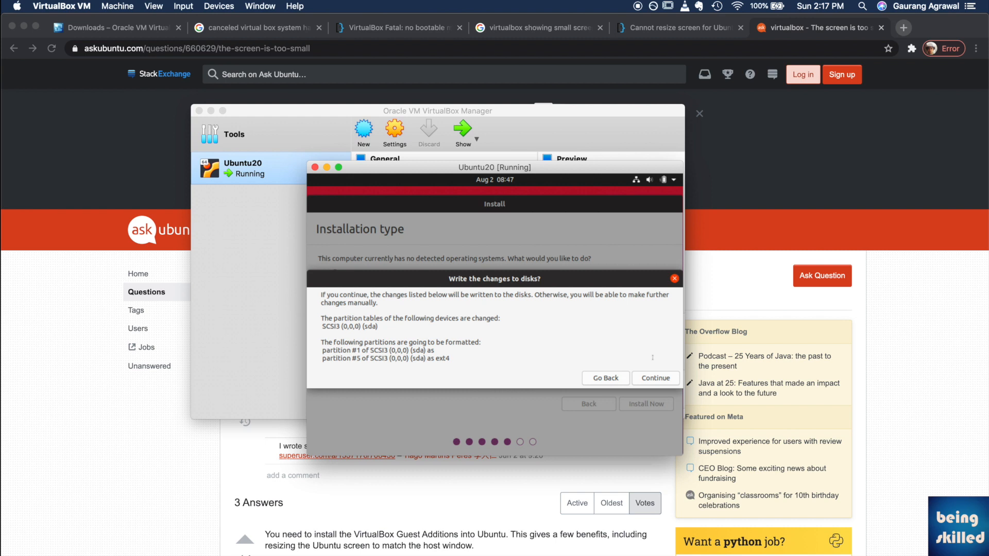
click(652, 379)
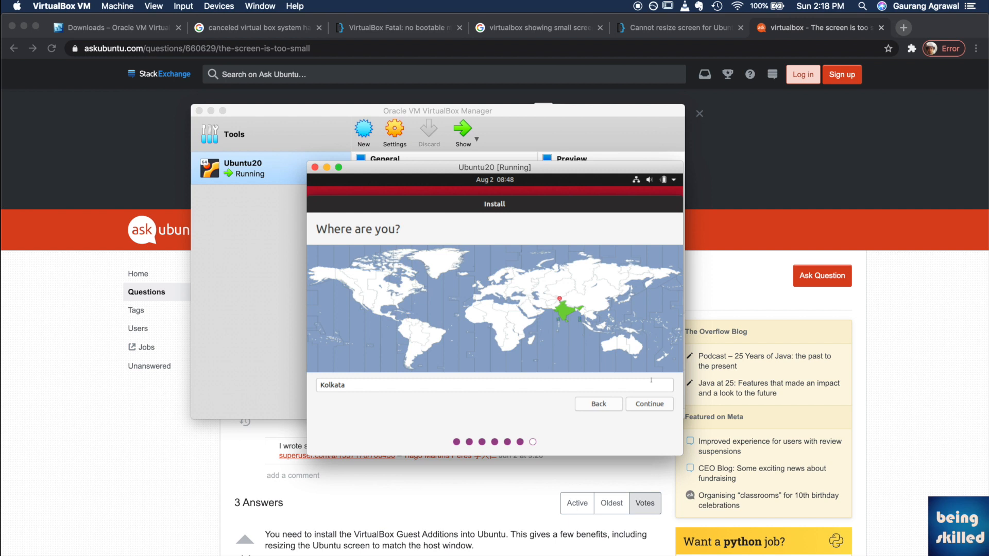
click(657, 406)
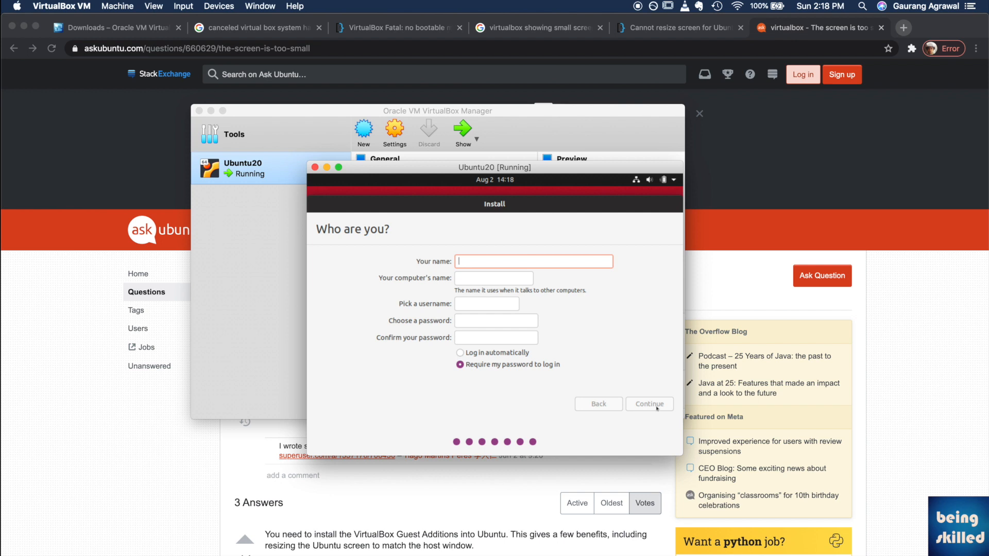
Step: Enter the user's name, set and confirm the account password, and begin installing
text(beingskilled)
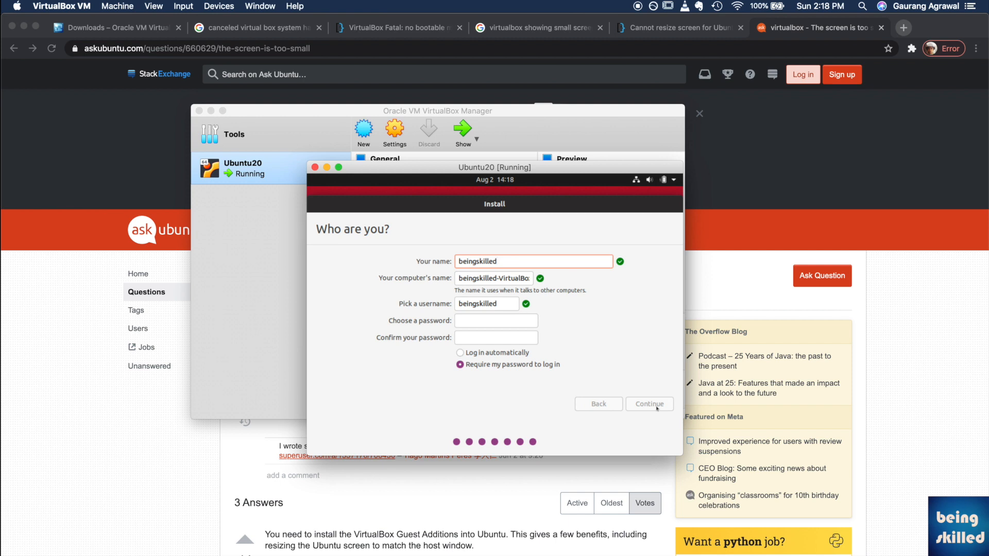
click(520, 324)
text(1234)
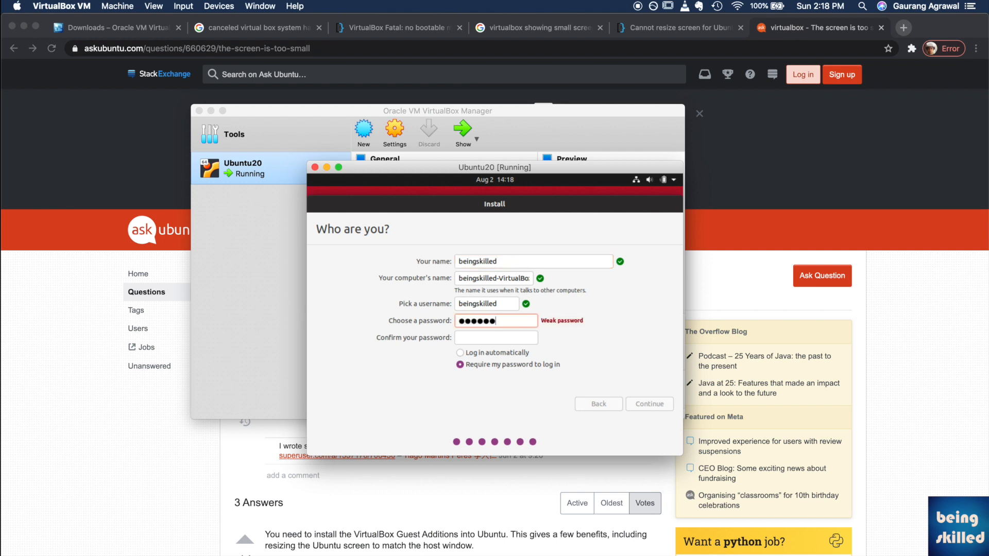
key(Tab)
text(1234)
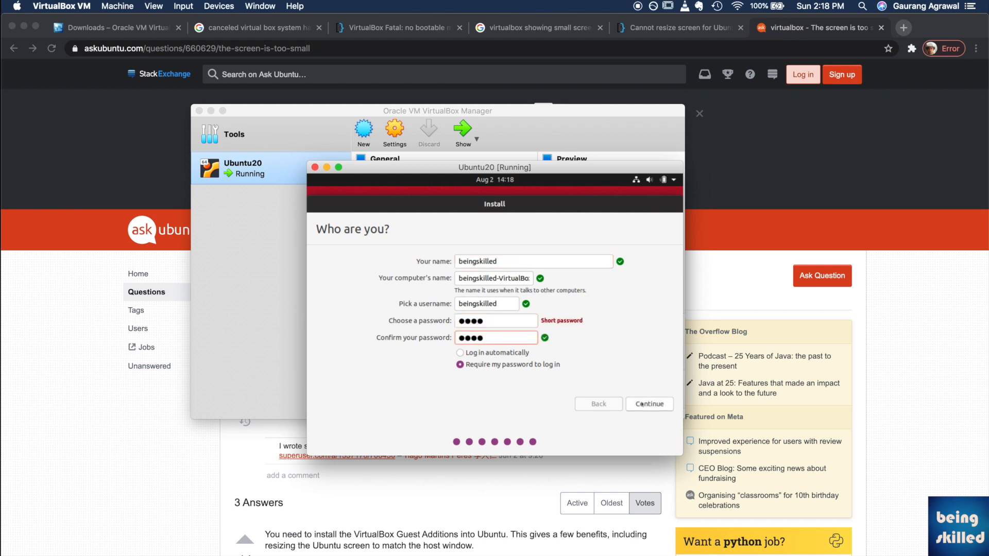
click(642, 405)
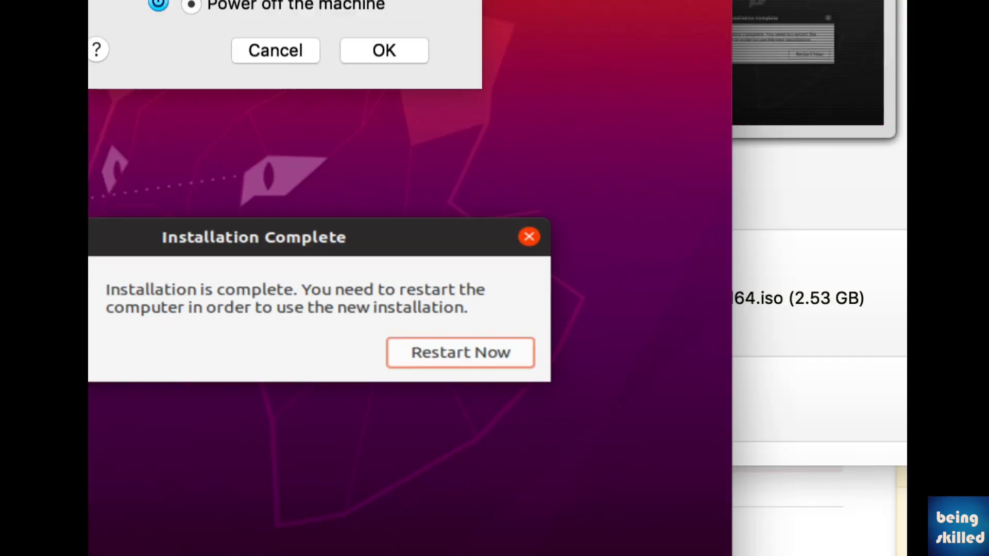
Step: Power off Ubuntu20, dismiss the Low Disk Space alert, and restart it without scaled mode
click(415, 140)
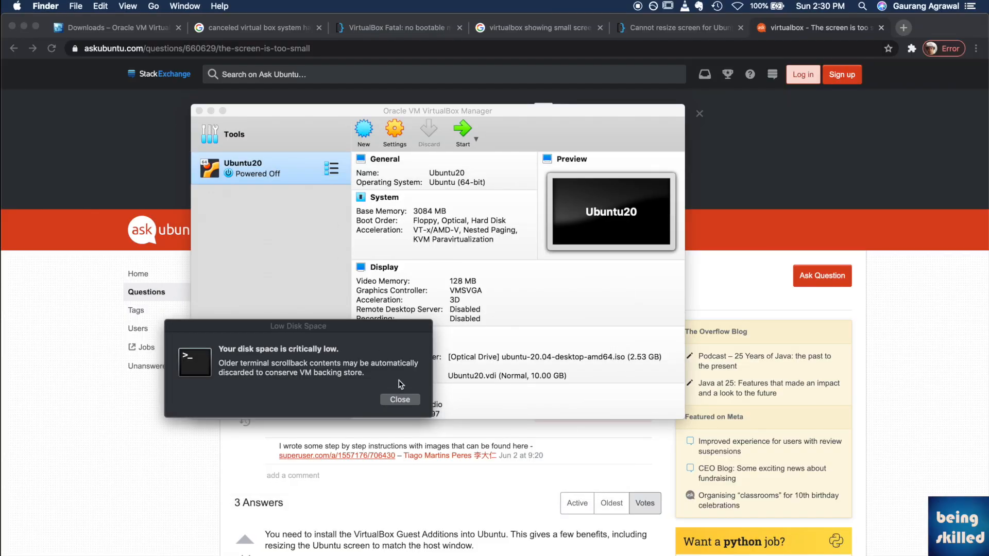
click(400, 402)
click(640, 298)
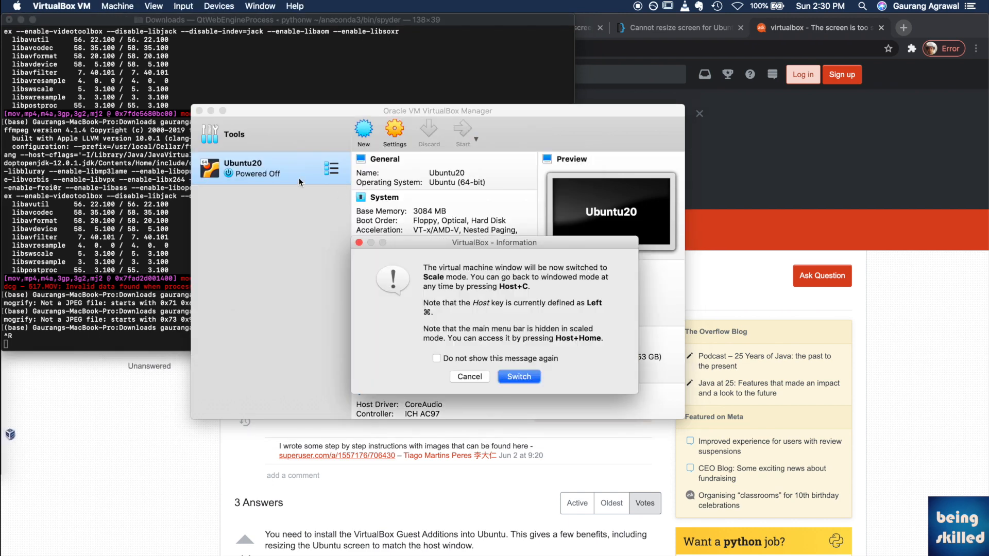
key(Return)
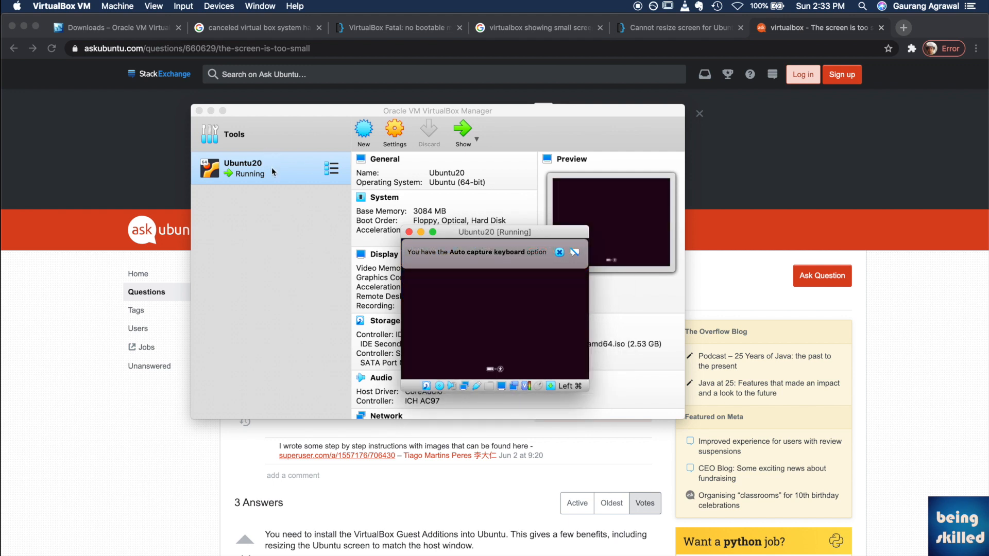
Step: Force-eject ubuntu-20.04-desktop-amd64.iso from Ubuntu20's optical drive
click(255, 5)
mouse_move(240, 22)
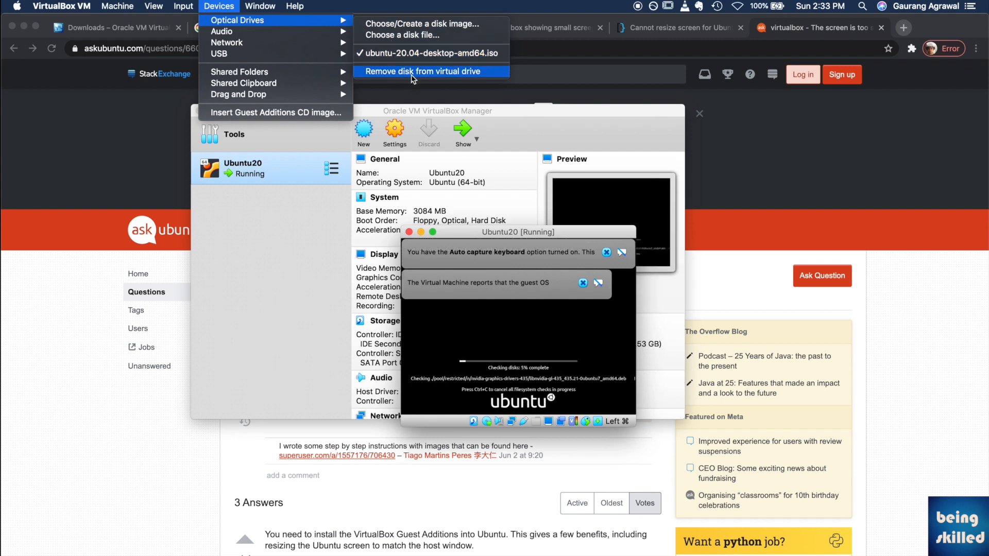
click(412, 73)
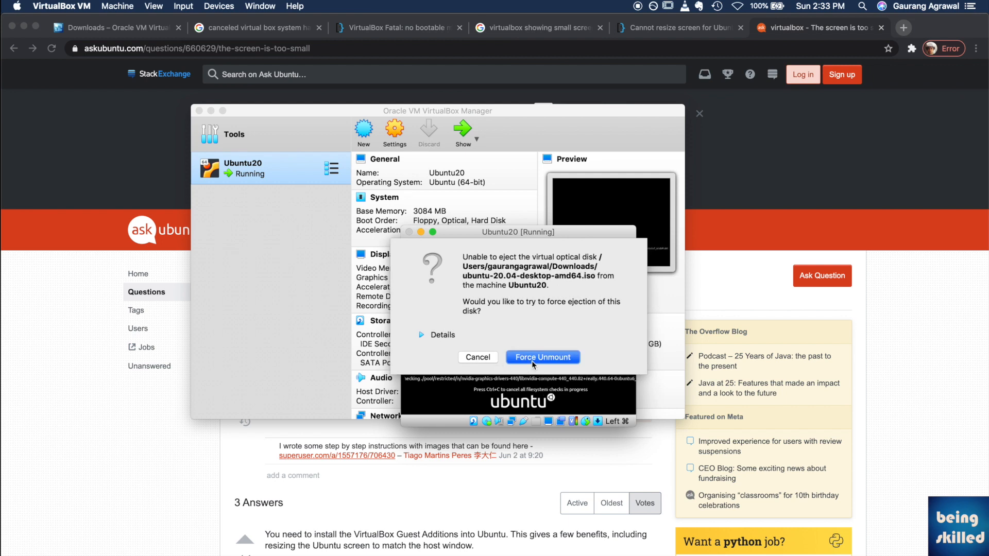
click(529, 360)
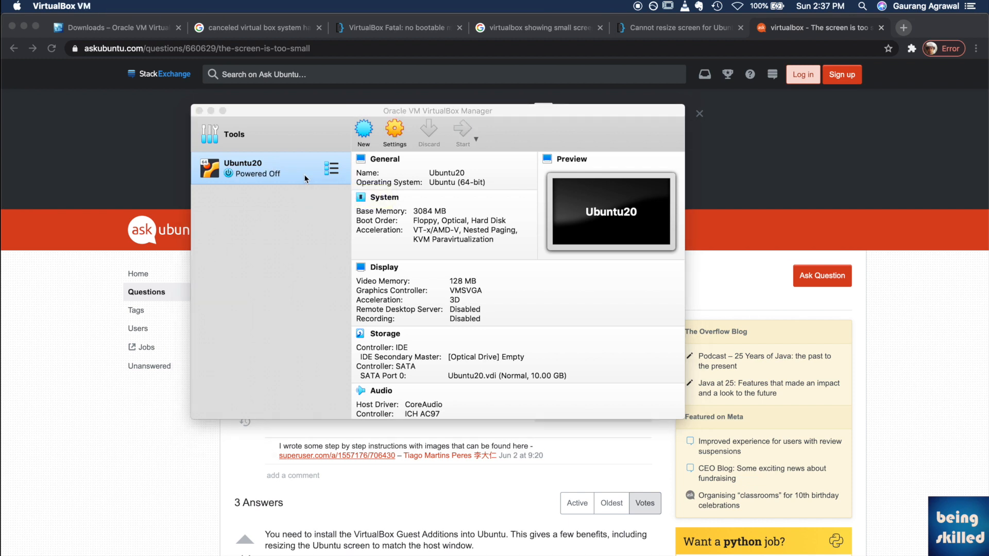
Step: Start Ubuntu20 and switch its window to Scaled Mode, suppressing the scale-mode notice
double_click(304, 178)
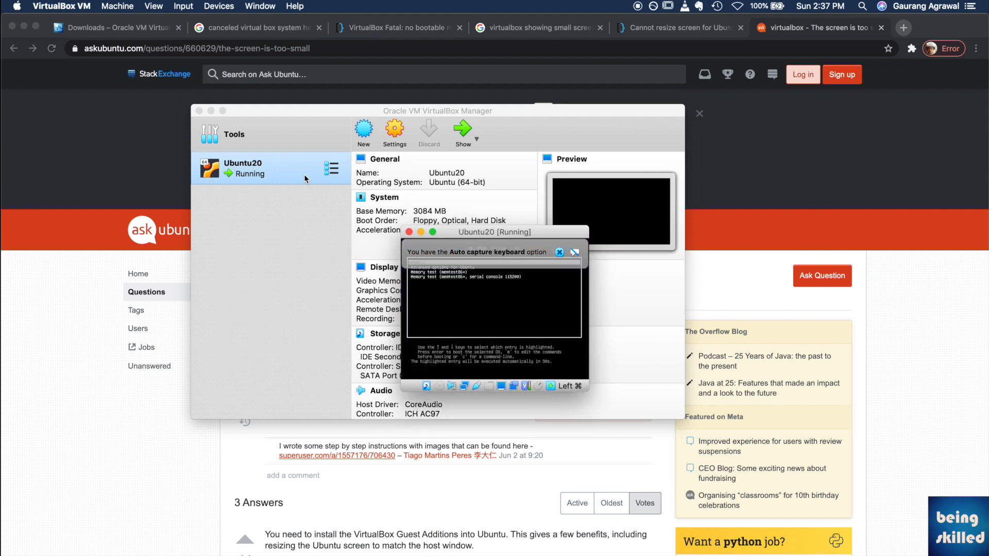
click(560, 252)
click(154, 5)
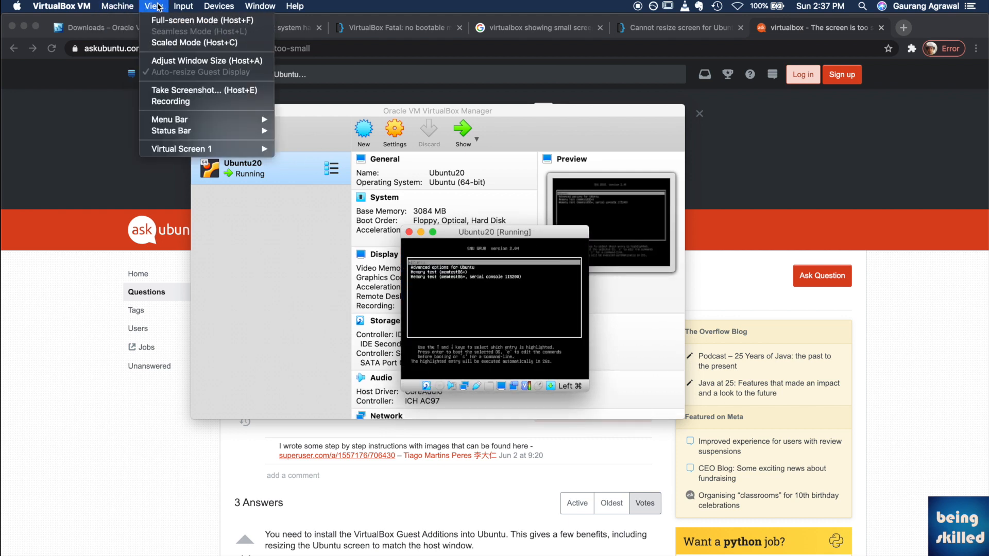
click(186, 46)
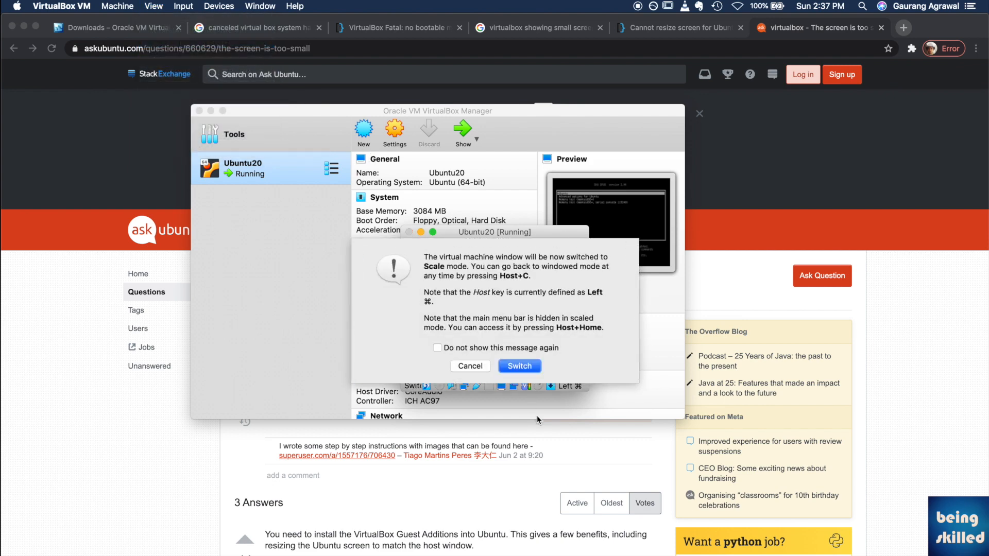
click(518, 350)
click(520, 366)
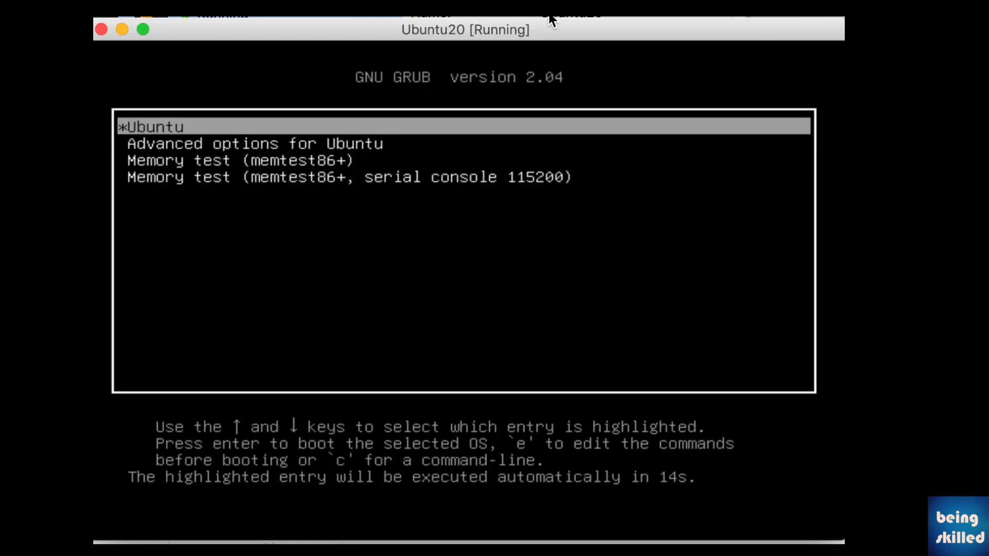
Step: Boot Ubuntu from the GRUB menu and log in with the user's password
key(Return)
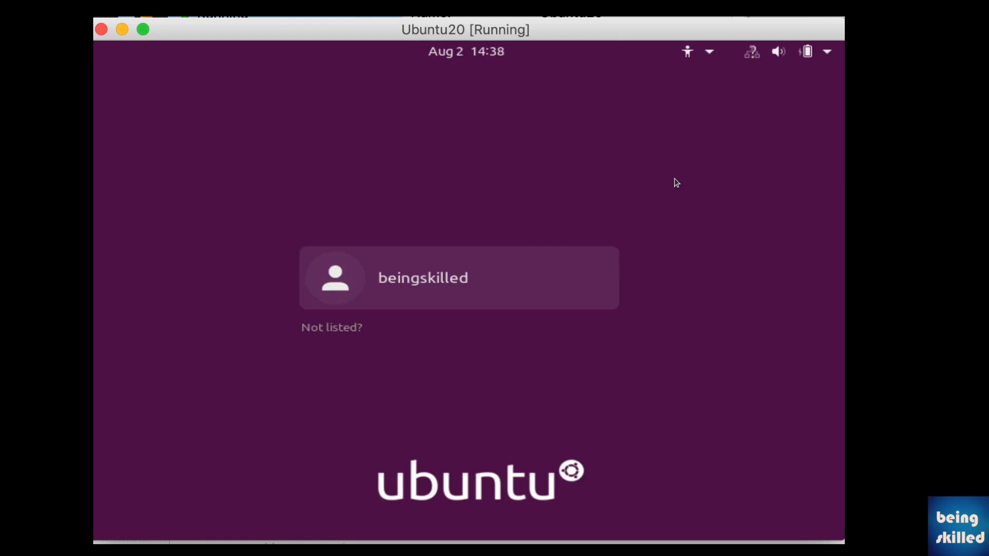
key(Return)
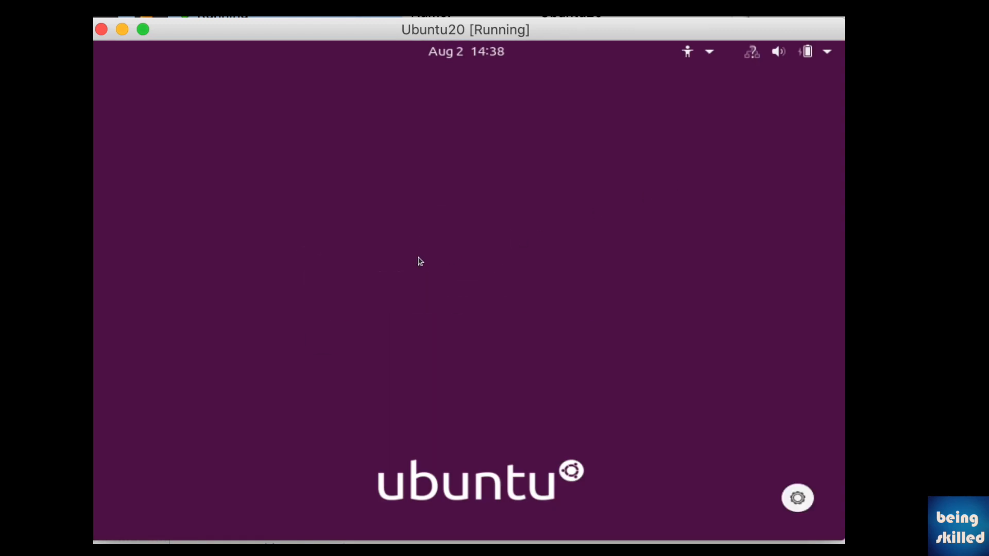
text(1234)
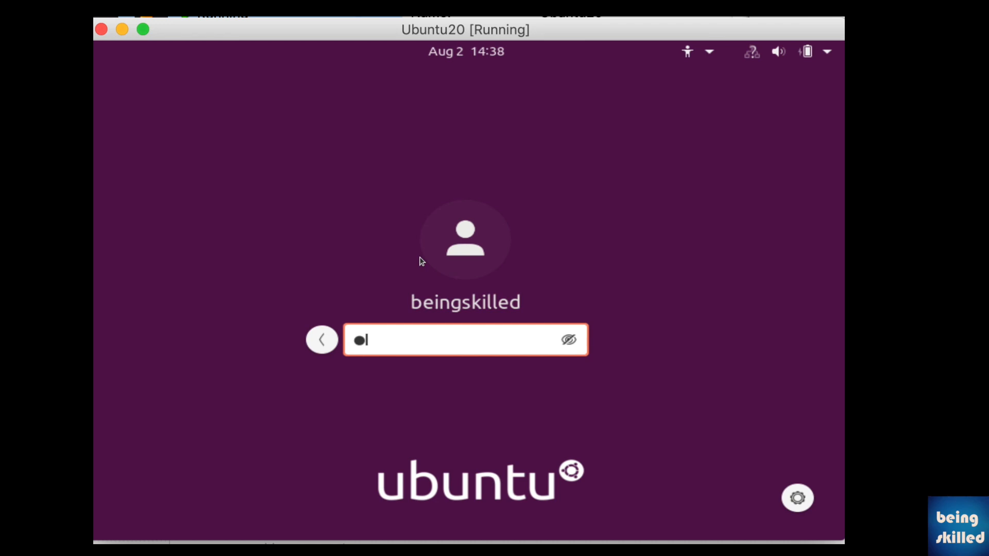
key(Return)
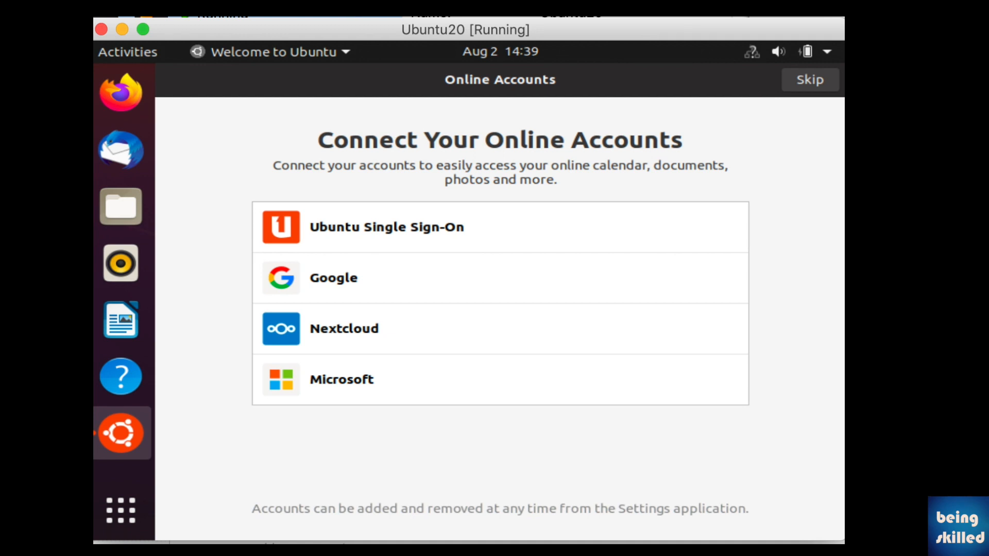
Step: Skip the online accounts, Livepatch, Help improve Ubuntu and Privacy pages, then finish the welcome wizard
click(808, 81)
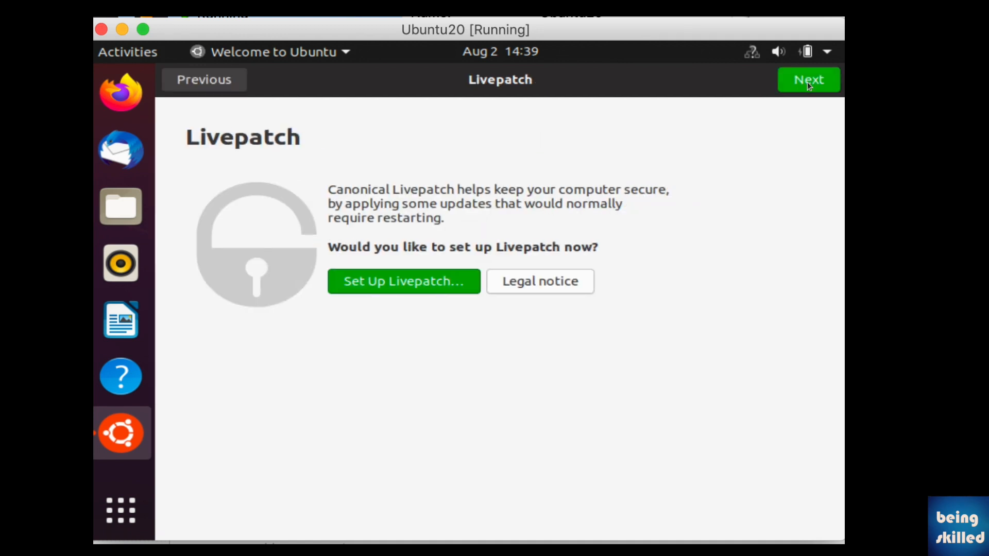
click(813, 79)
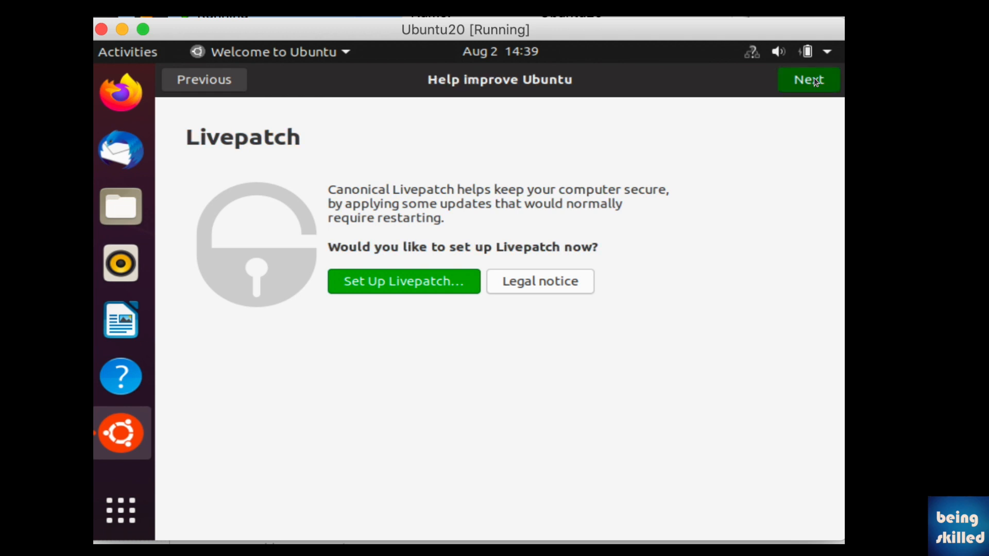
click(814, 79)
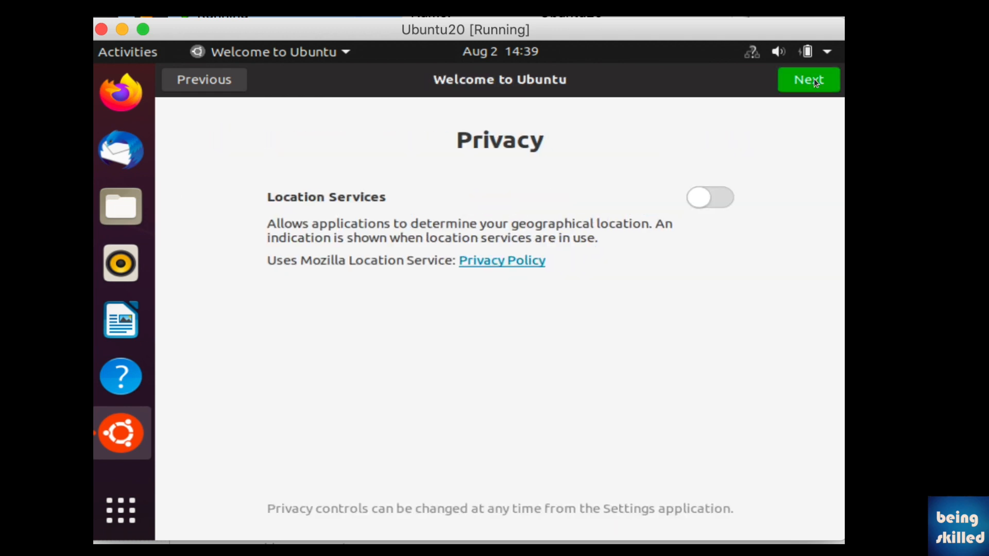
click(814, 79)
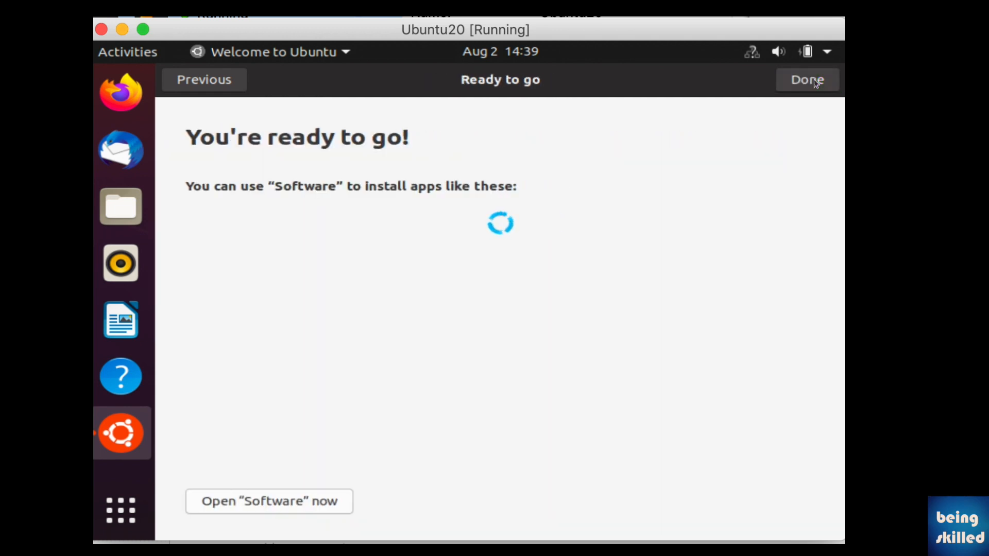
click(814, 79)
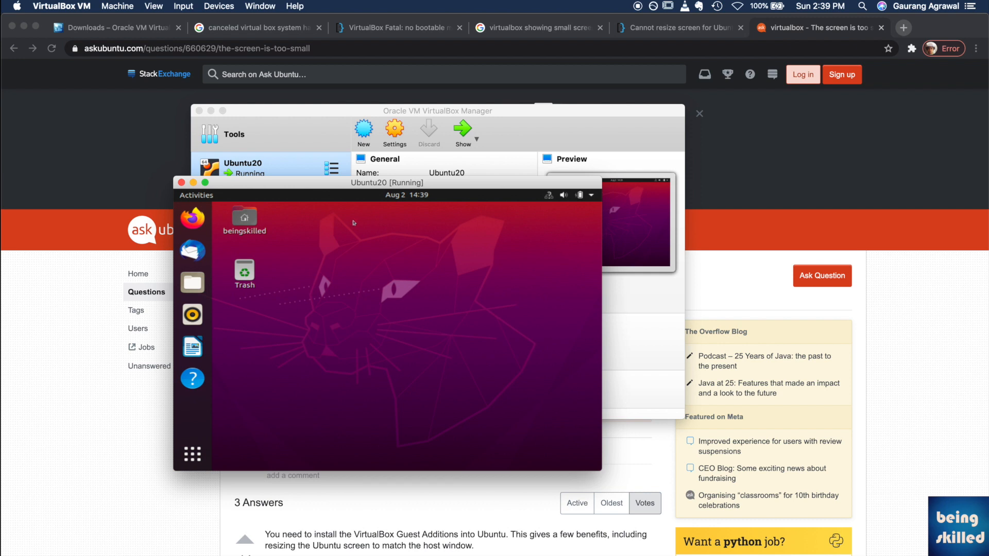
Step: Insert the Guest Additions CD image and run its autorun software, authenticating with the account password
click(219, 5)
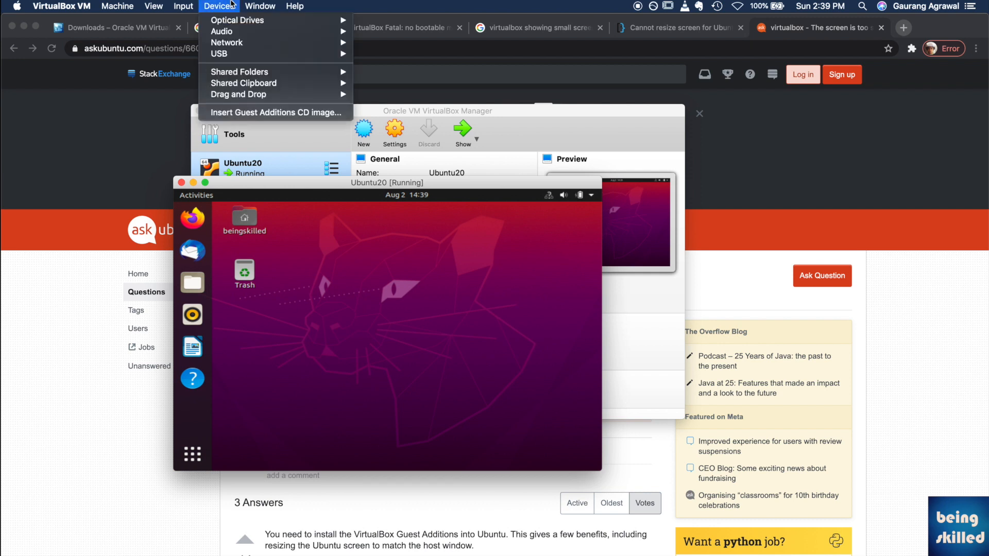
click(283, 117)
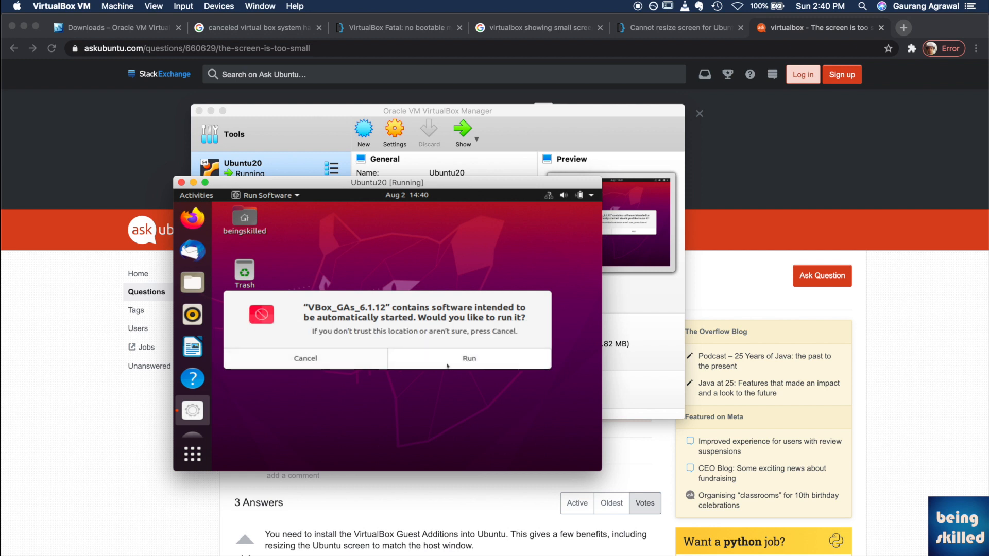
click(448, 366)
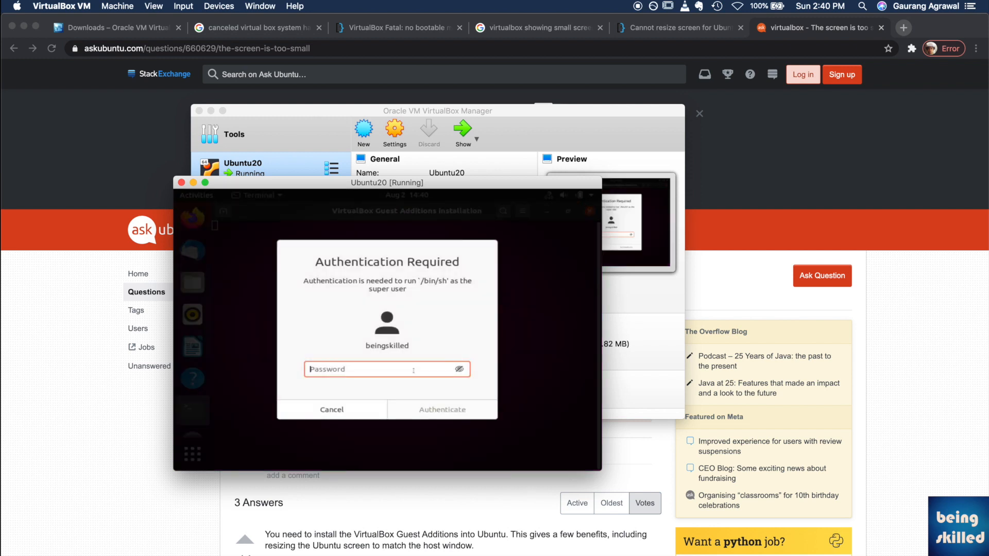
text(••••)
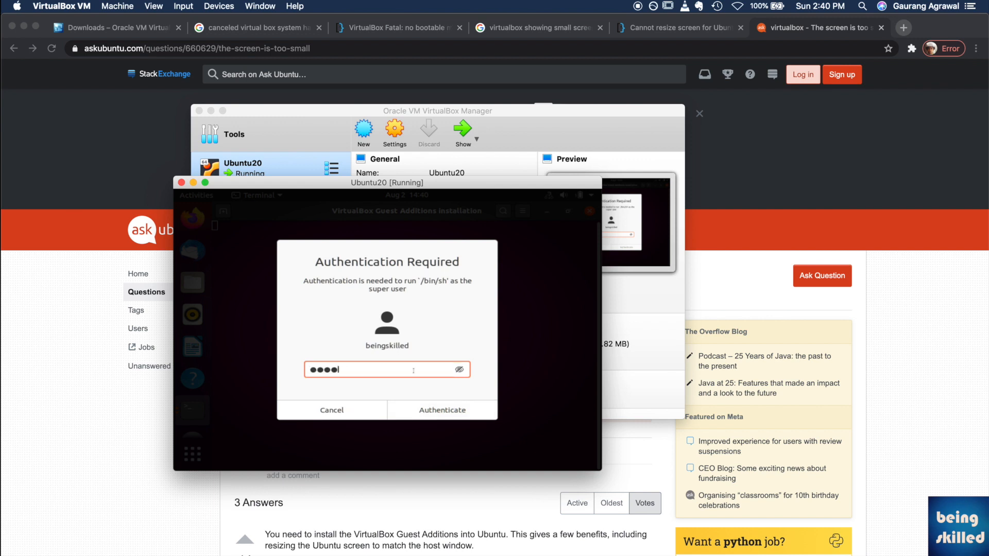
key(Return)
Step: Re-enter the account password and answer 'yes' to continue the Guest Additions installation
text(•••••)
key(Return)
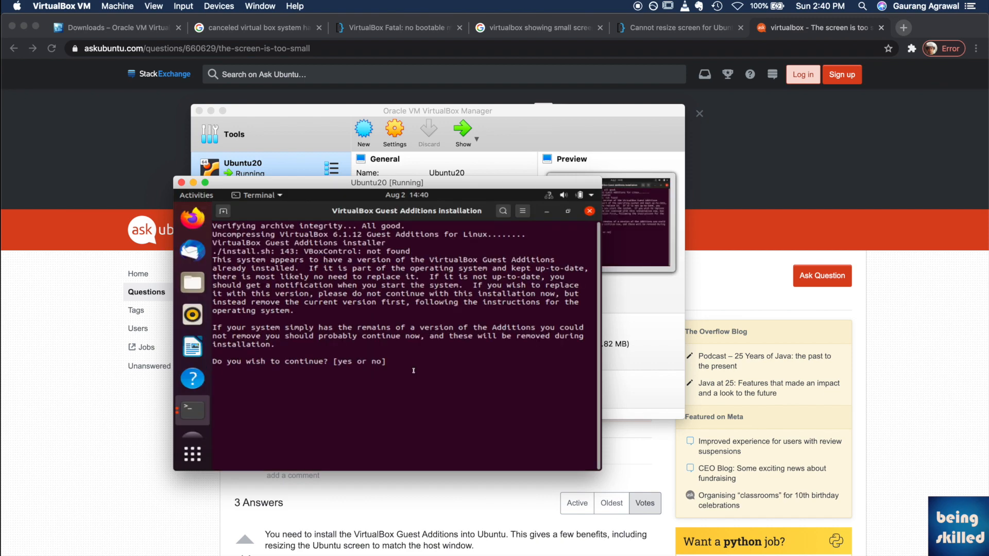
text(yes)
key(Return)
Step: Turn on the host's Wi-Fi, try Firefox in the guest, and close the finished installer terminal
click(738, 6)
click(757, 29)
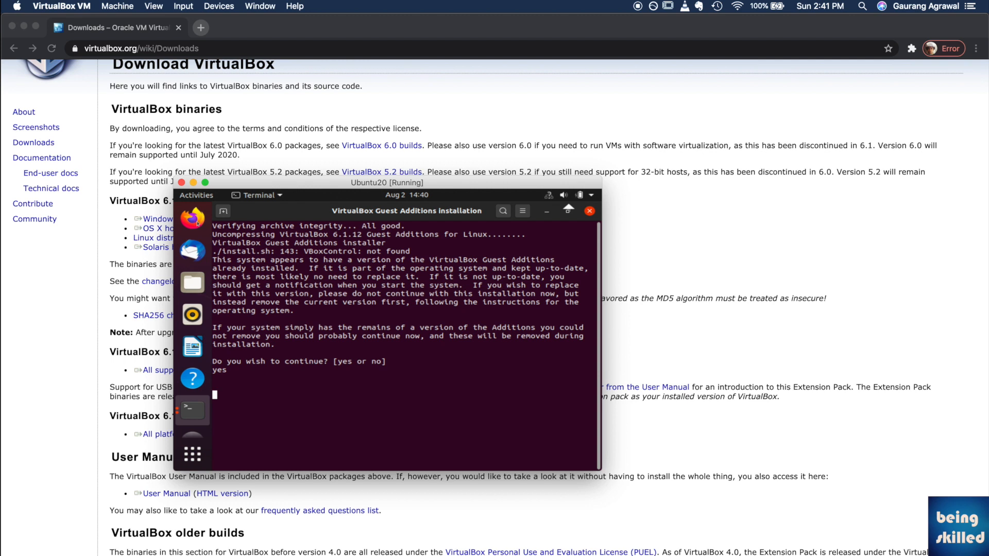
click(198, 224)
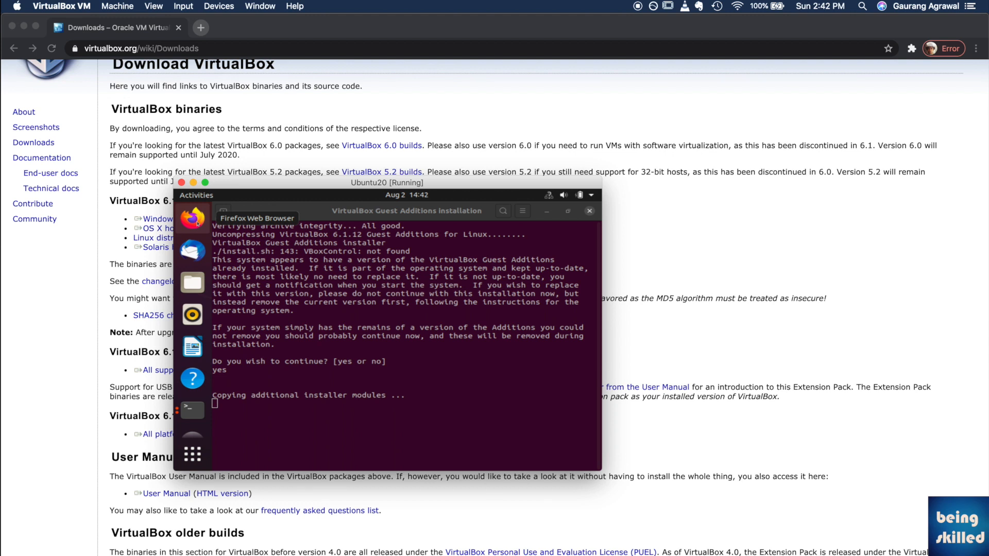
click(328, 429)
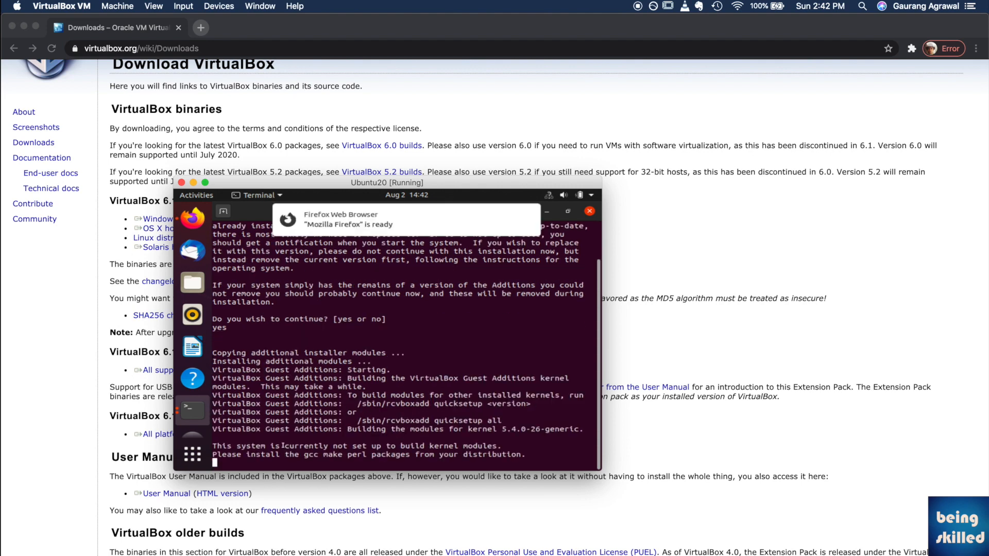
key(Return)
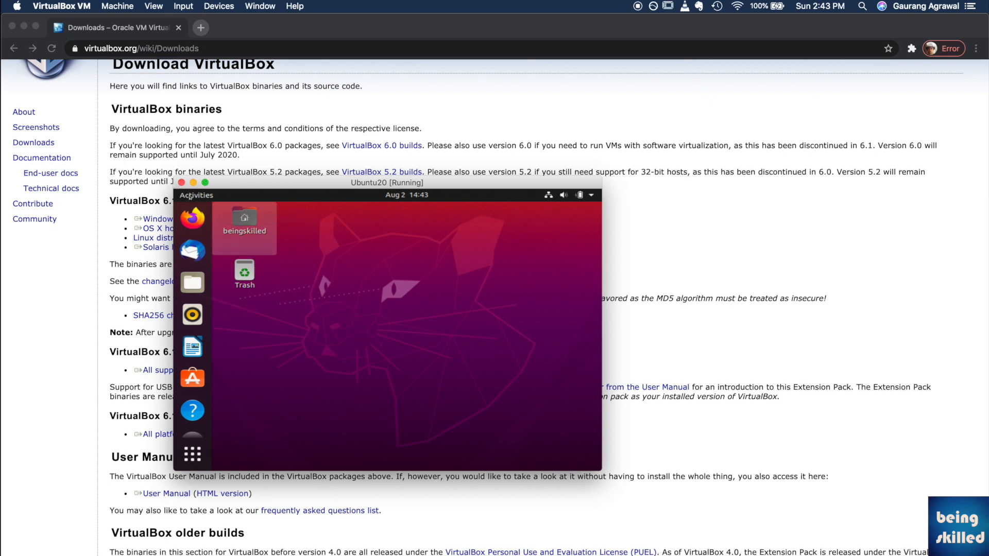
Step: Power off the Ubuntu guest from its system menu and switch back to VirtualBox
click(592, 195)
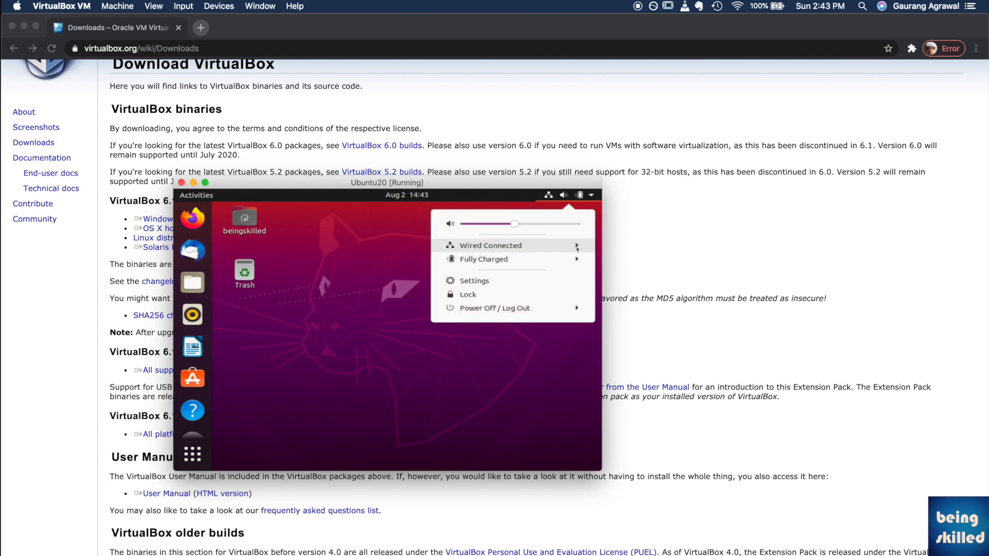
click(520, 309)
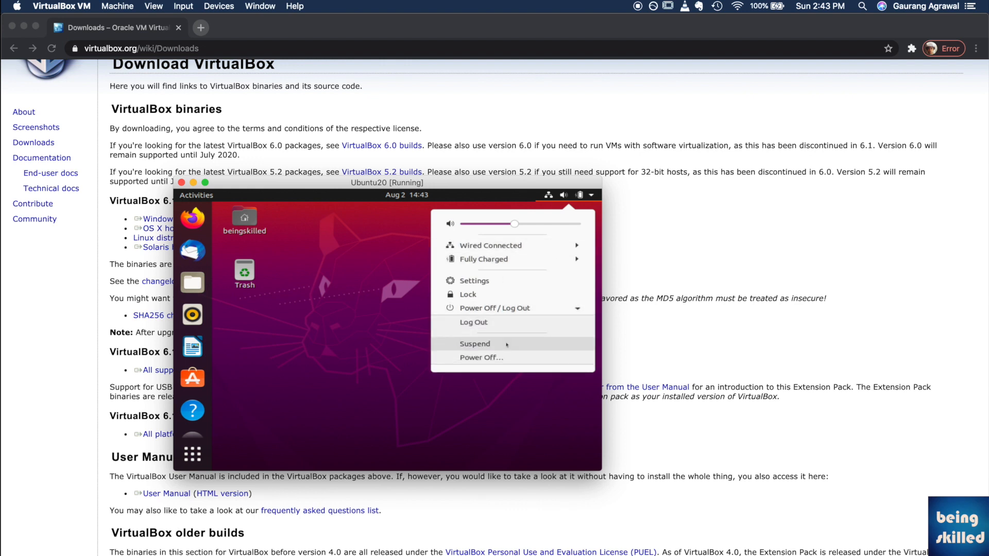
click(490, 358)
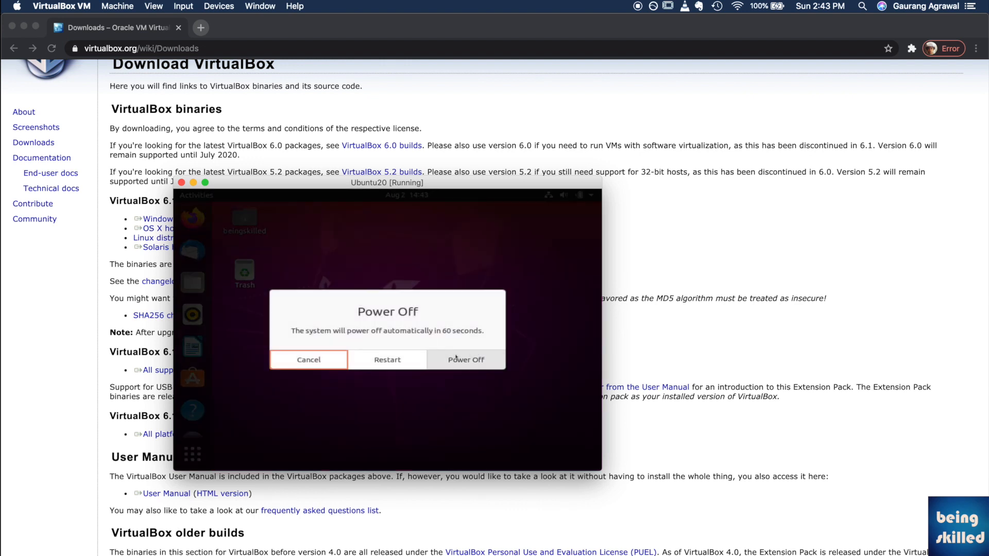
click(456, 359)
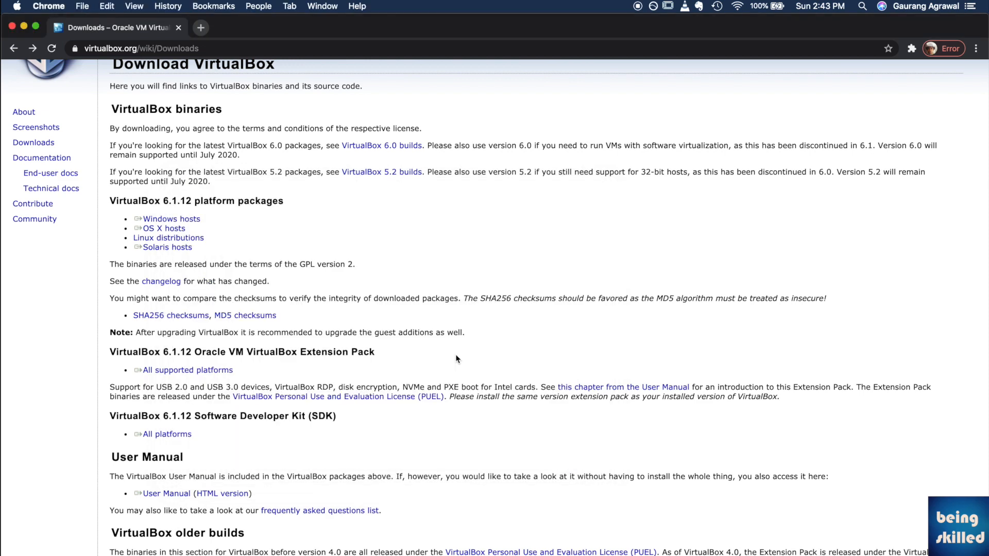
key(super+Tab)
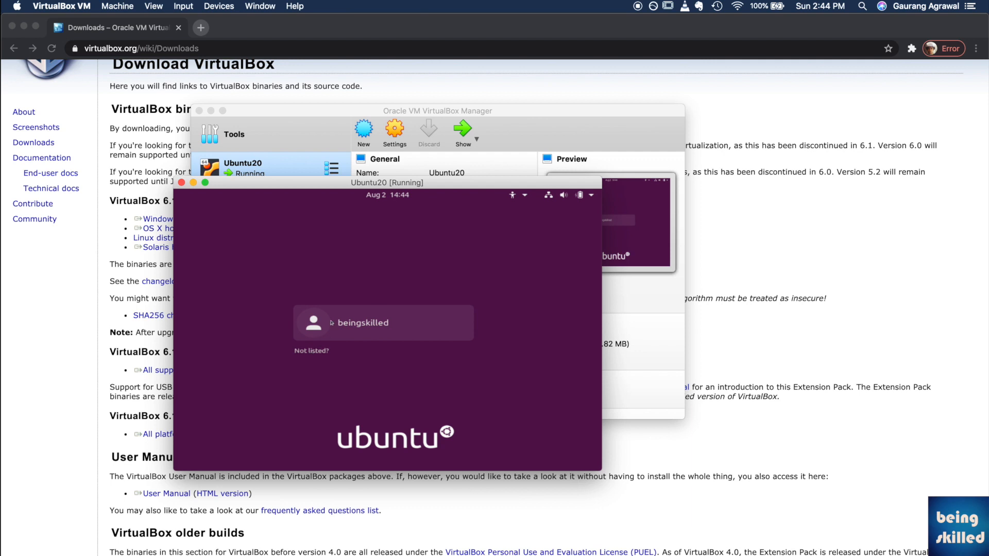
Step: Log in to the user account with its password and switch the VM display to full-screen mode
click(304, 321)
text(••••)
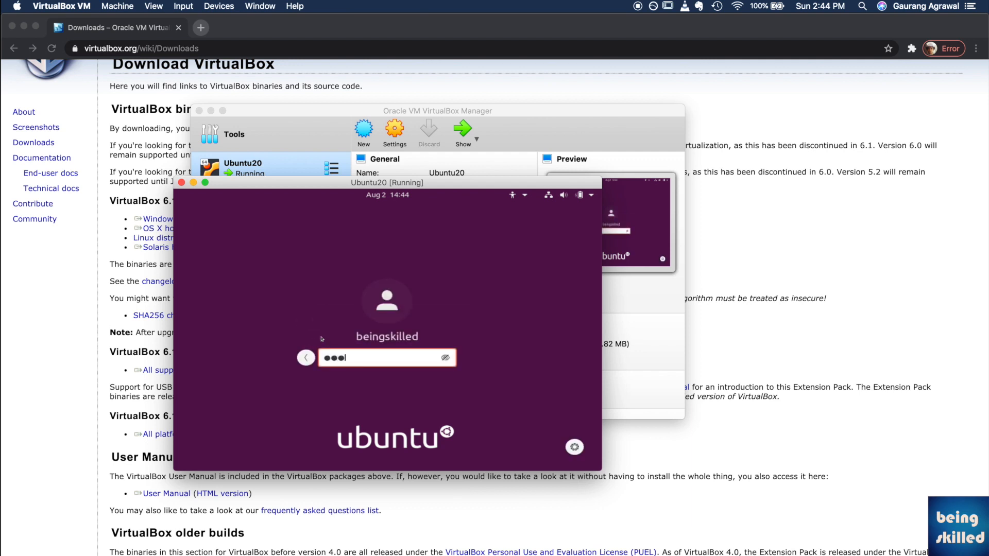
key(Return)
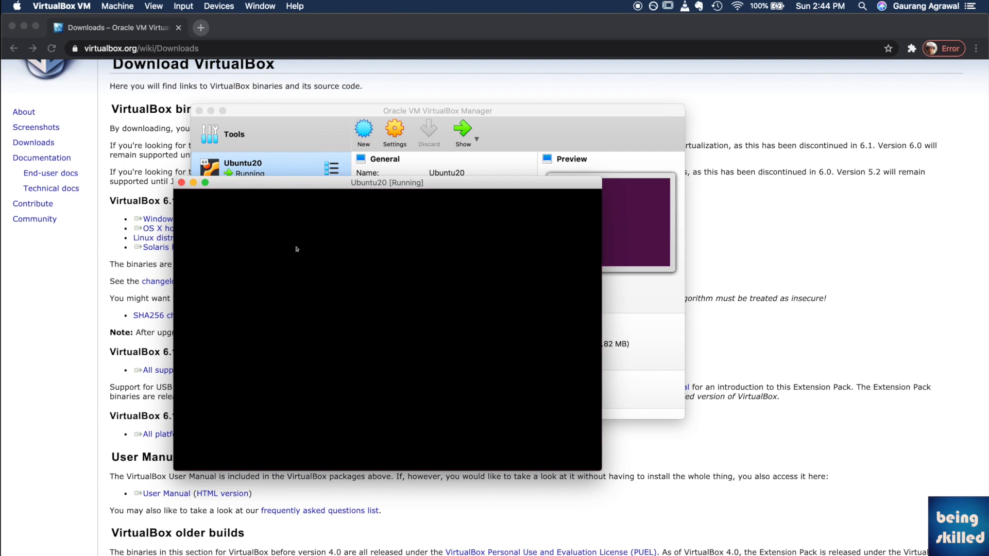
click(184, 6)
click(167, 20)
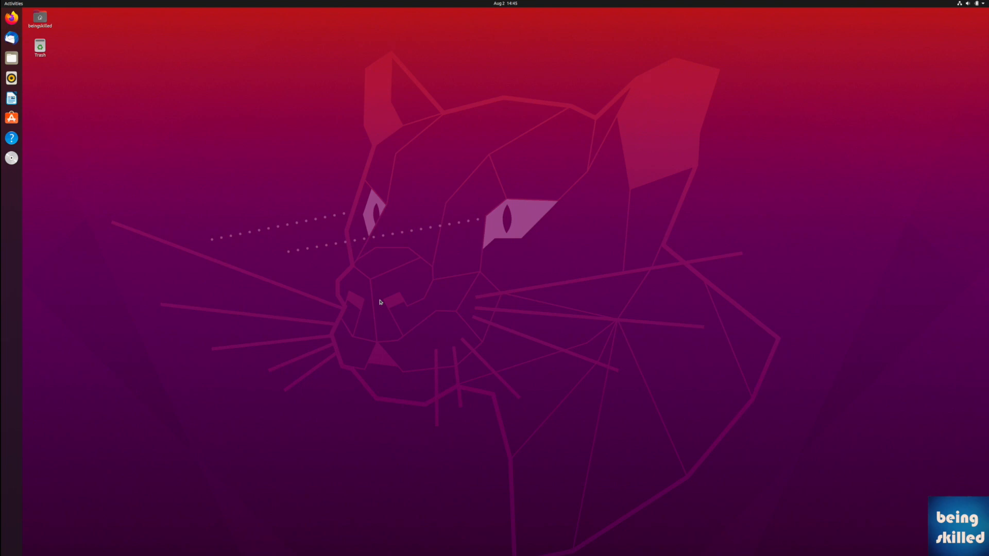
Step: Choose Scaled Mode from the VirtualBox View menu for the Ubuntu guest display
click(183, 6)
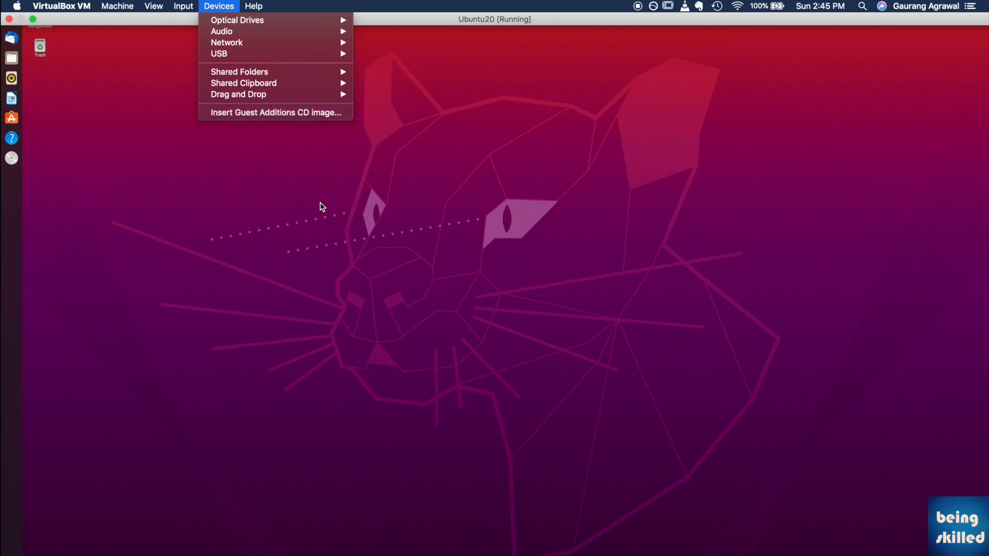
mouse_move(159, 8)
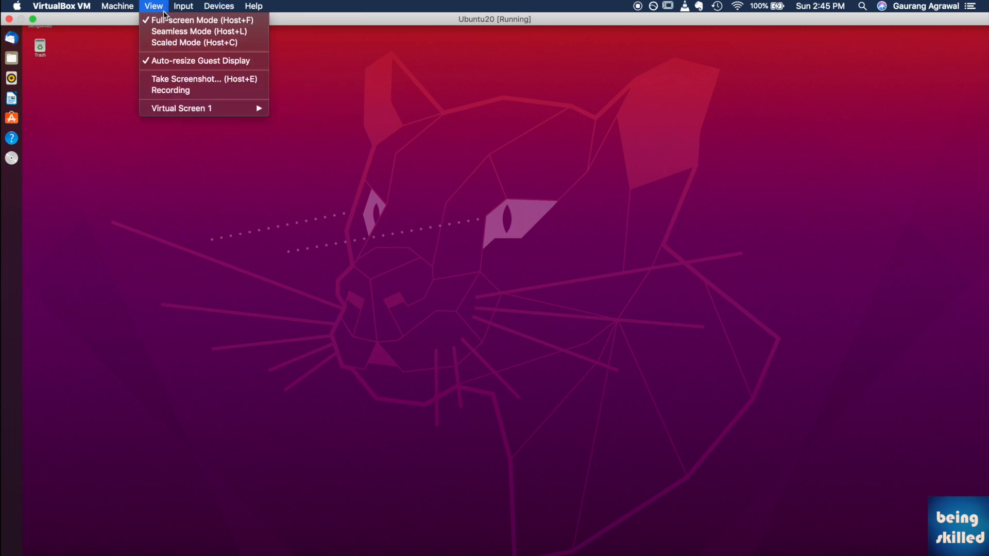
click(191, 45)
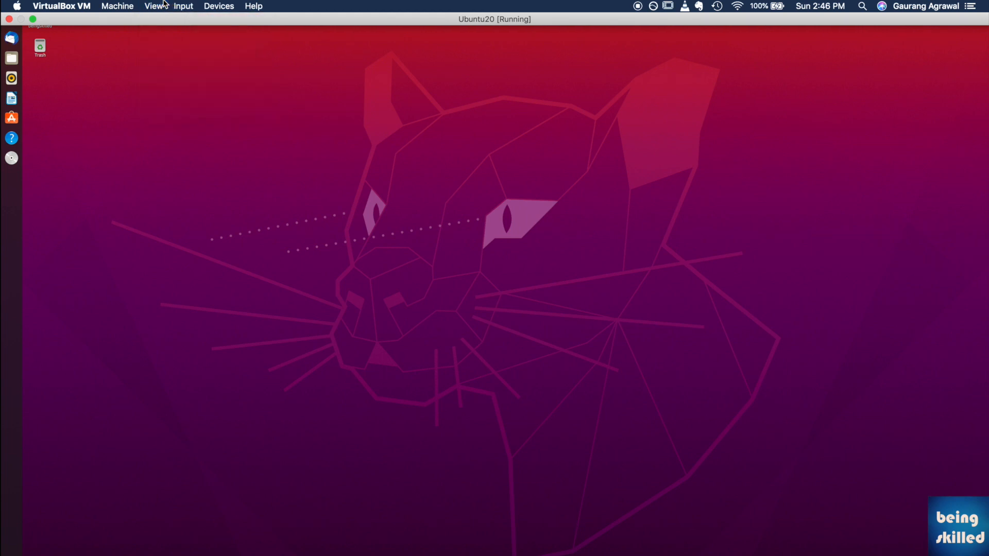